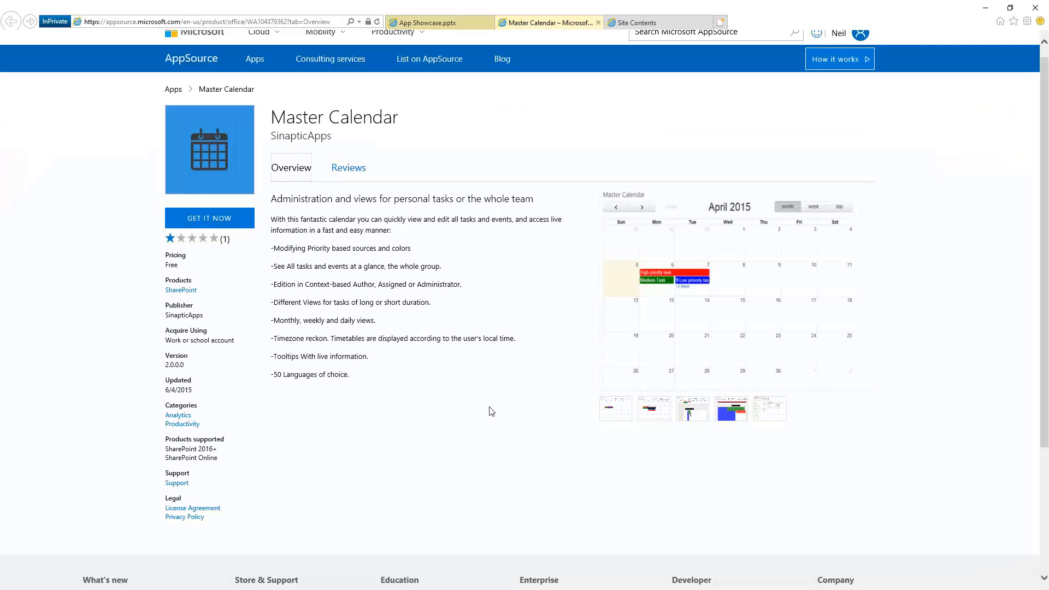
# - Examine the Master Calendar listing's product details, highlighting the version and the last-updated date
pyautogui.scroll(3, 511, 419)
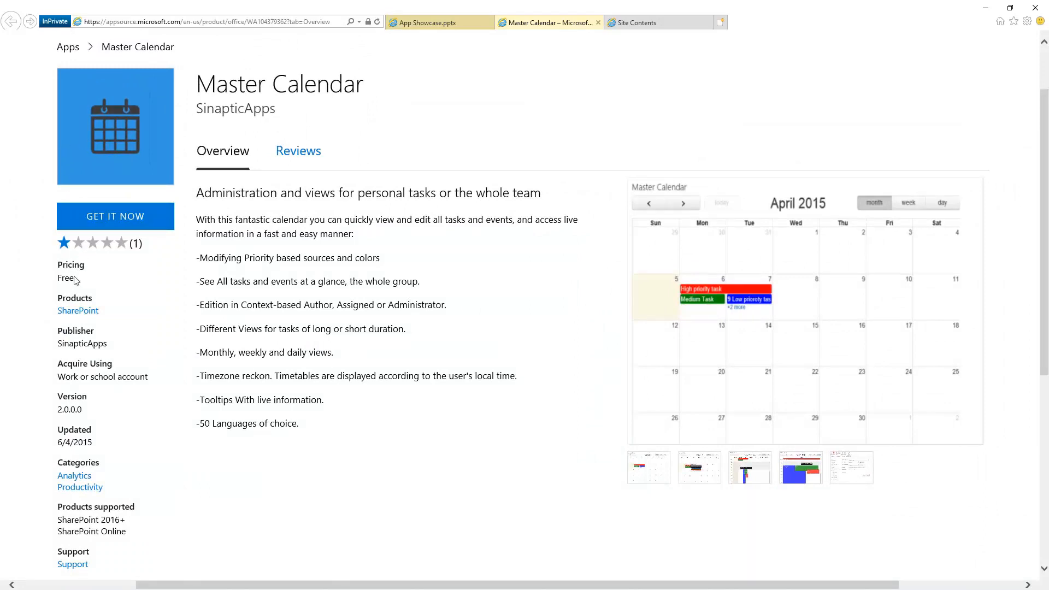
pyautogui.scroll(-2, 159, 376)
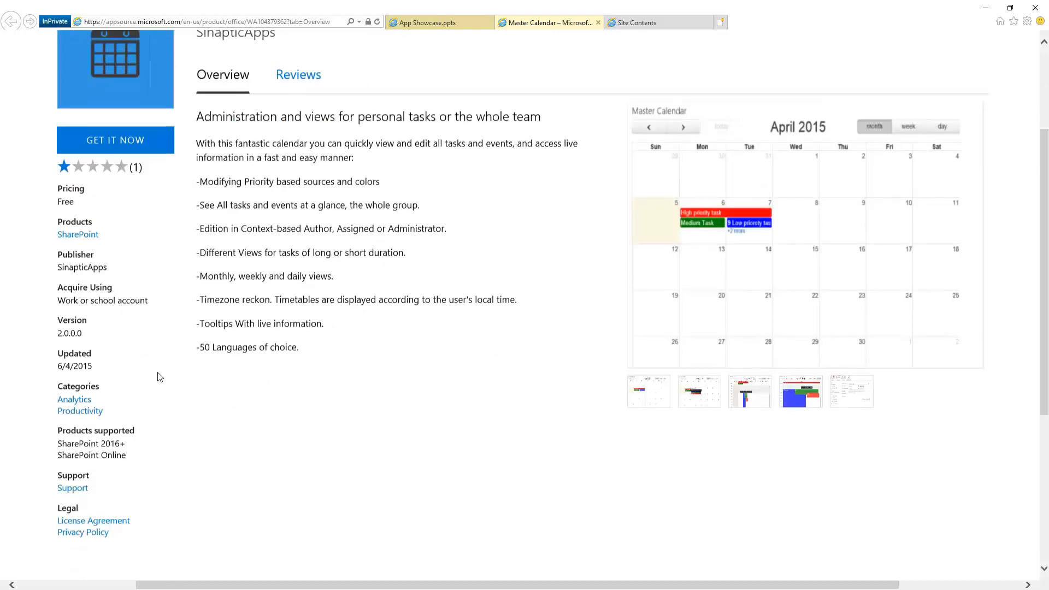
pyautogui.tripleClick(96, 328)
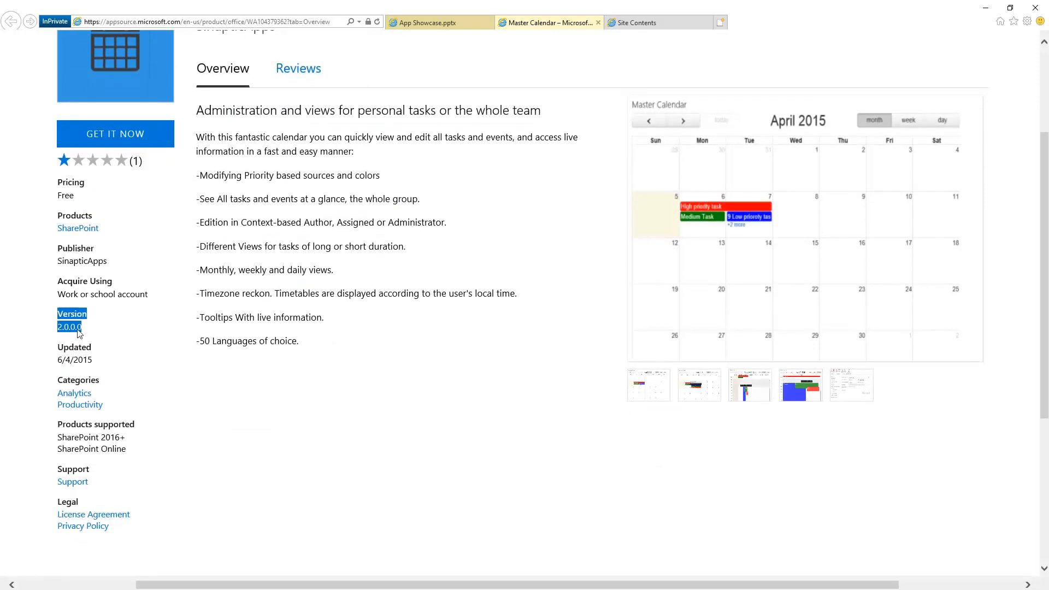
pyautogui.click(111, 329)
pyautogui.moveTo(105, 364); pyautogui.dragTo(61, 357)
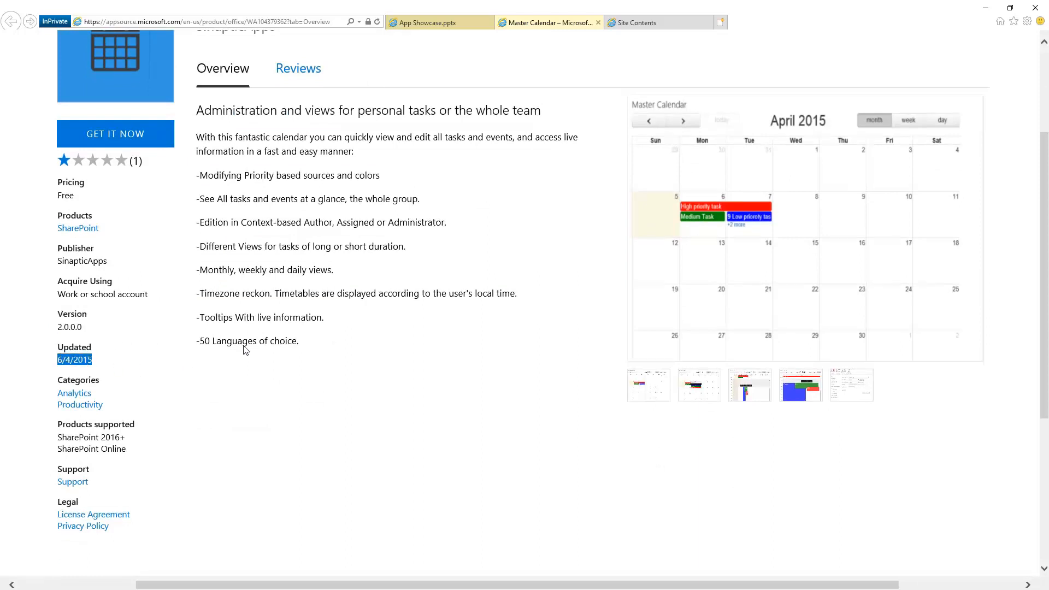
pyautogui.click(323, 311)
pyautogui.scroll(2, 328, 282)
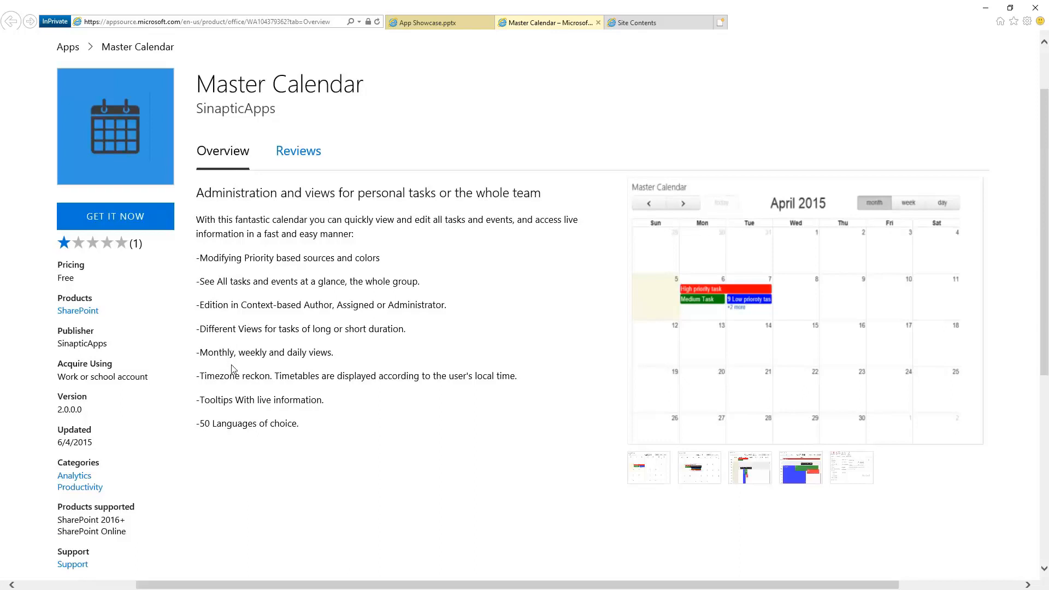
# - Read the listing's feature points on calendar views, time zones and languages, and check its user reviews
pyautogui.moveTo(201, 353); pyautogui.dragTo(335, 354)
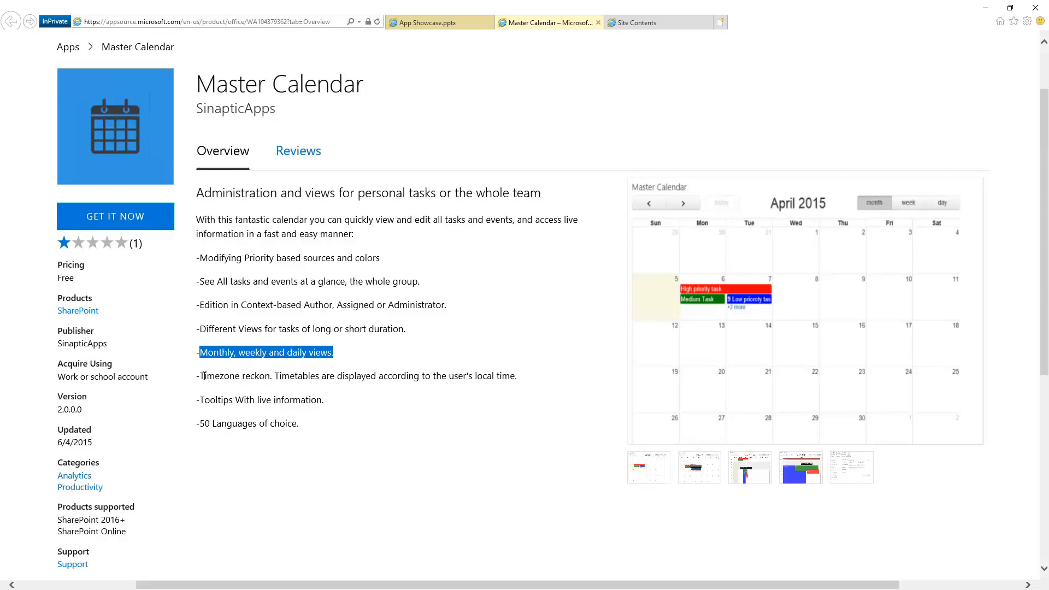
pyautogui.moveTo(322, 376); pyautogui.dragTo(453, 377)
pyautogui.doubleClick(284, 423)
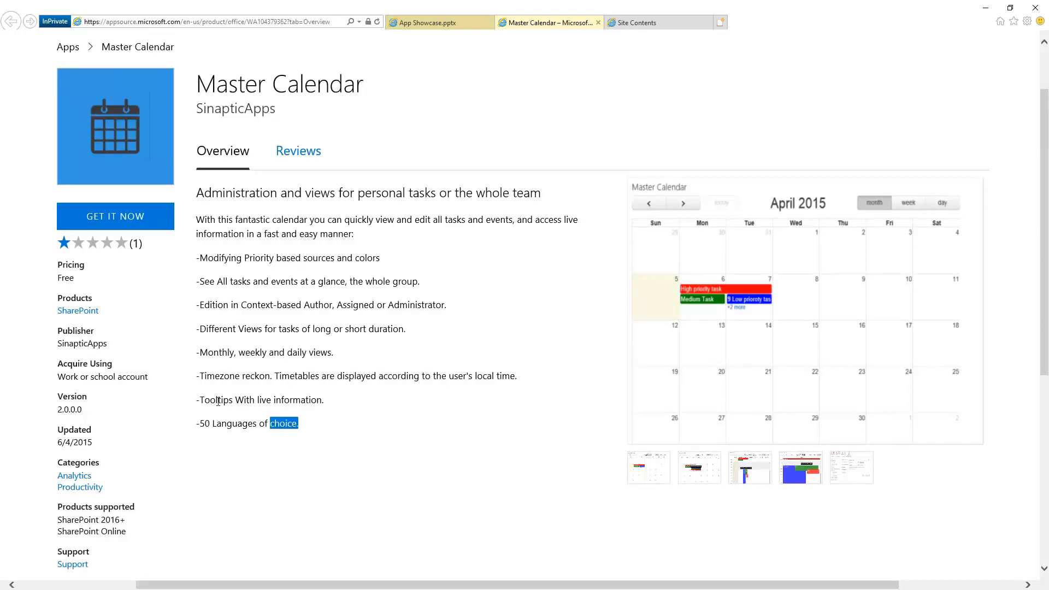
pyautogui.moveTo(306, 425); pyautogui.dragTo(208, 427)
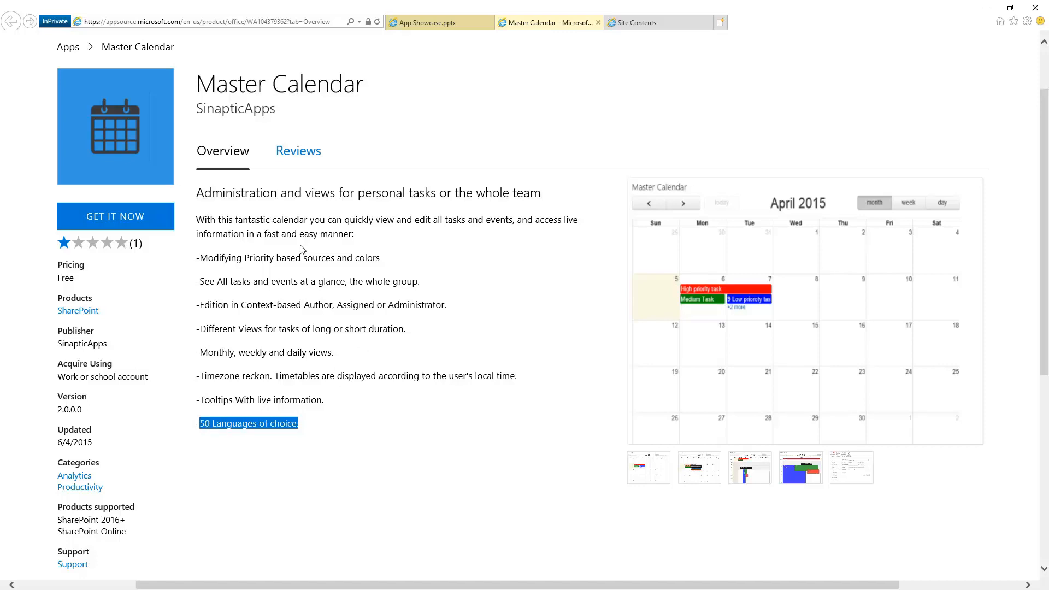
pyautogui.click(300, 153)
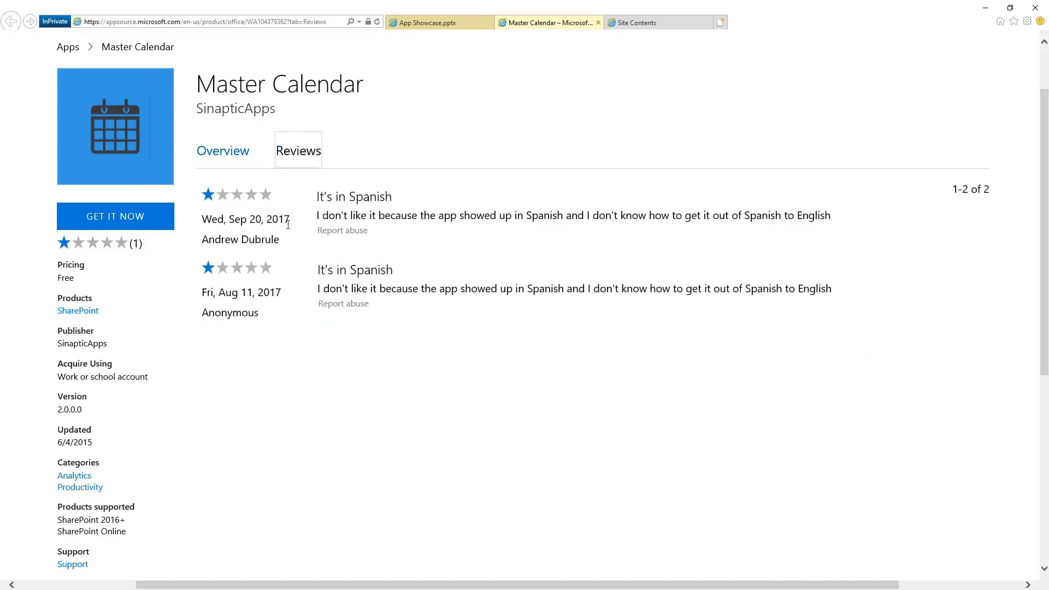
pyautogui.click(223, 151)
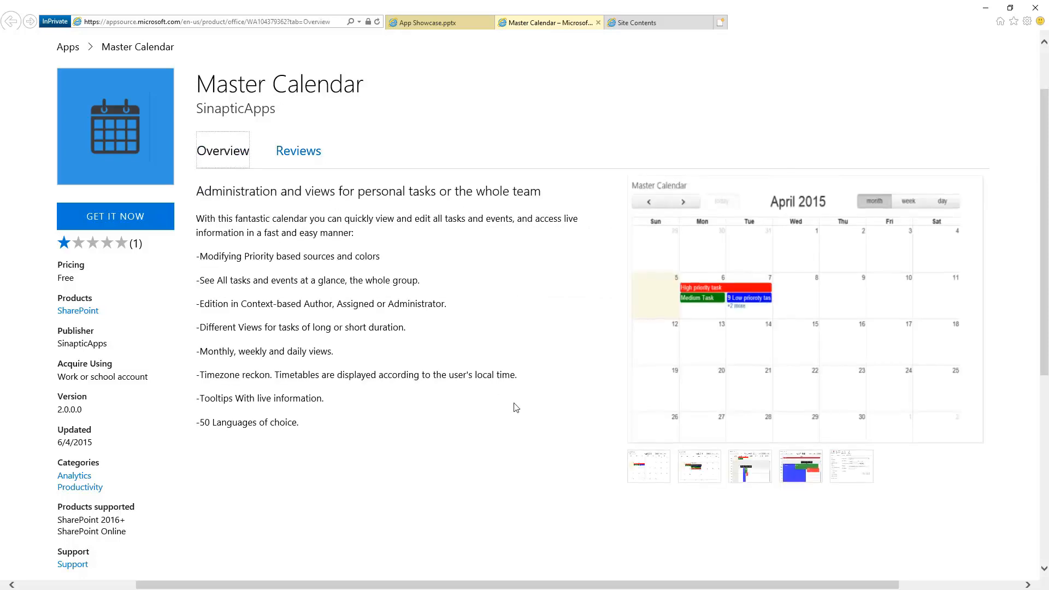
# - Examine the listing's product screenshots, from the month, week and day calendar views through to the task form
pyautogui.hscroll(3, 515, 407)
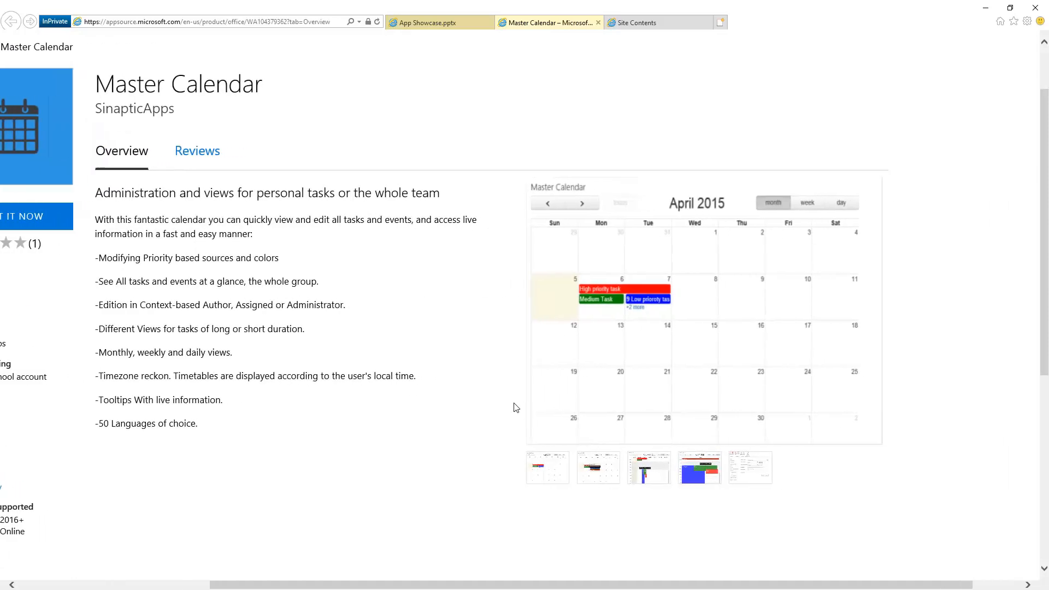
pyautogui.scroll(2, 525, 294)
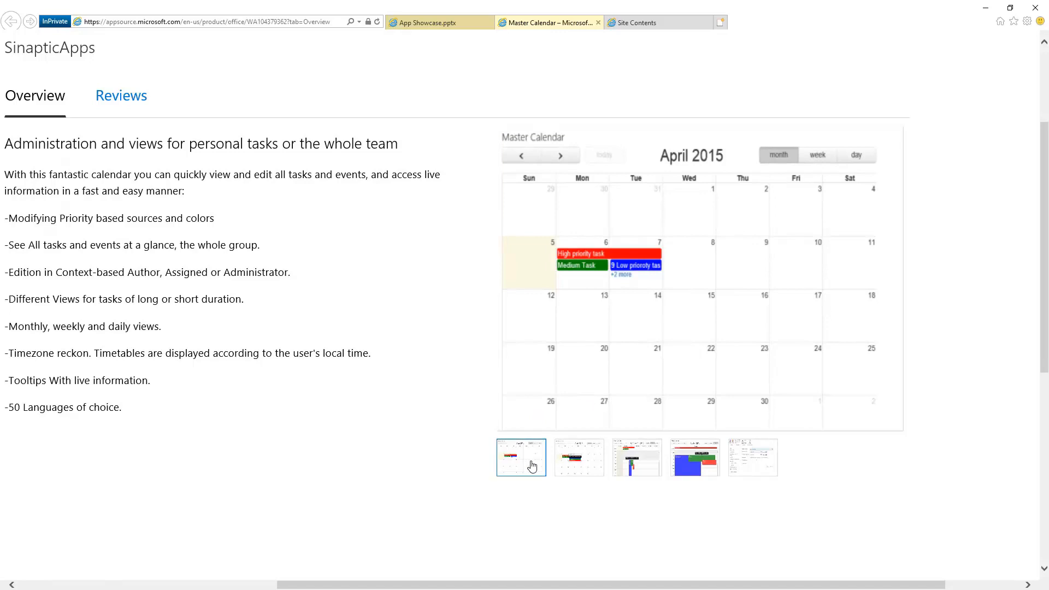
pyautogui.scroll(3, 566, 475)
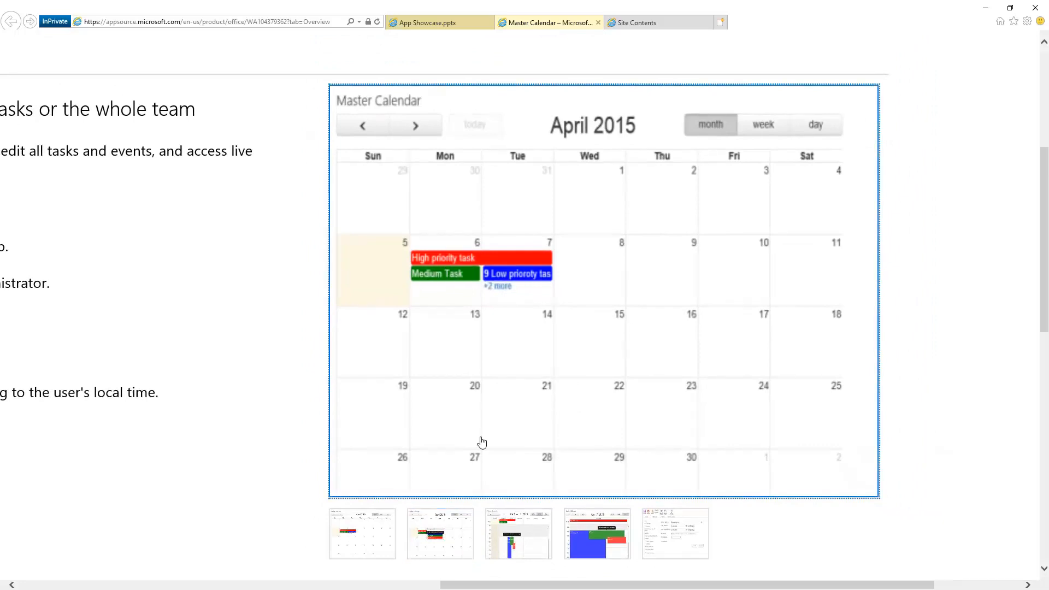
pyautogui.click(454, 530)
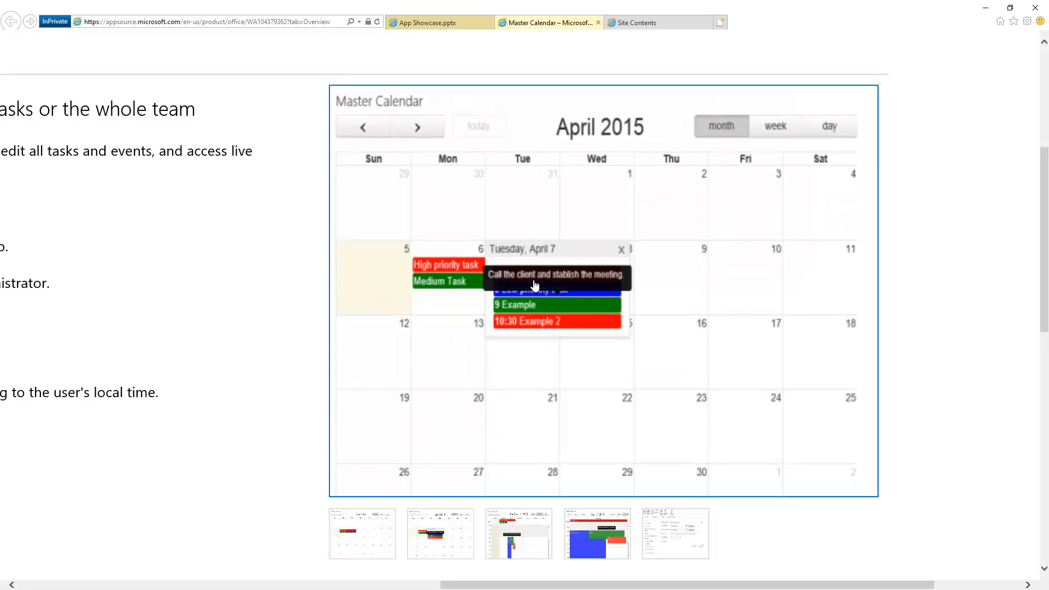
pyautogui.click(516, 533)
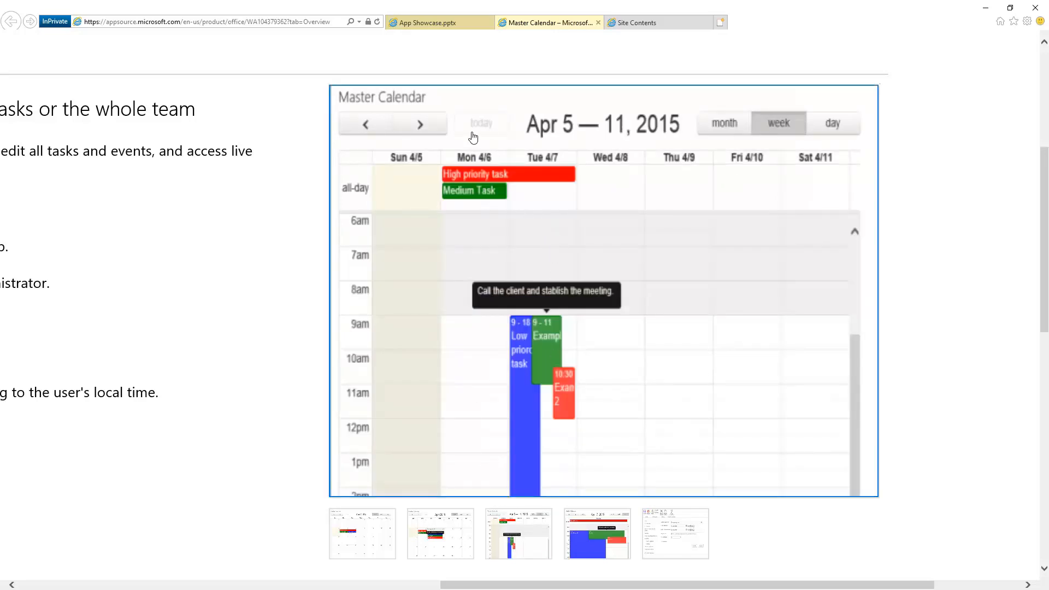
pyautogui.click(597, 541)
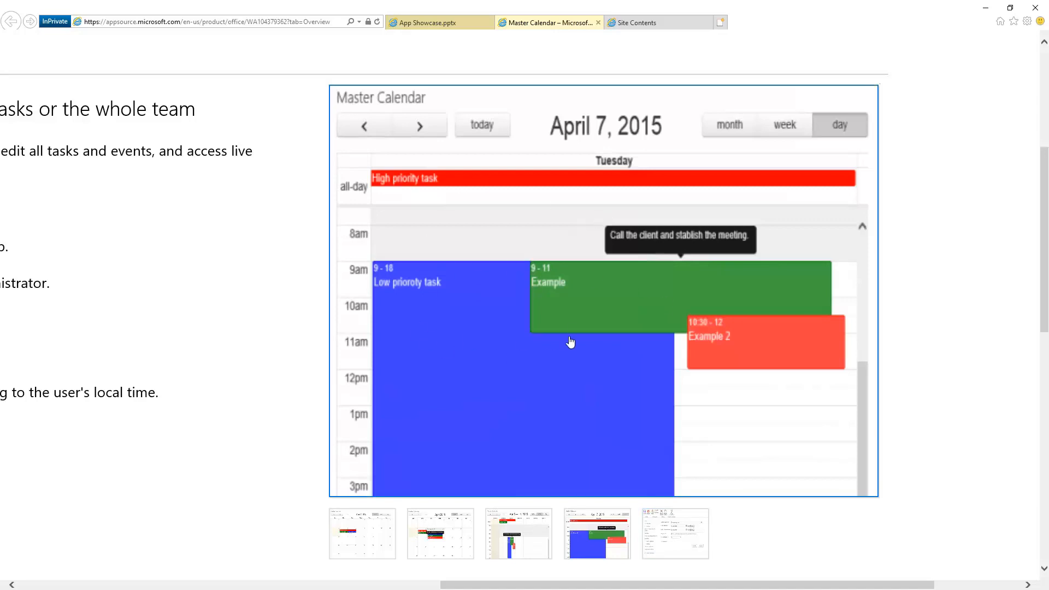
pyautogui.click(662, 542)
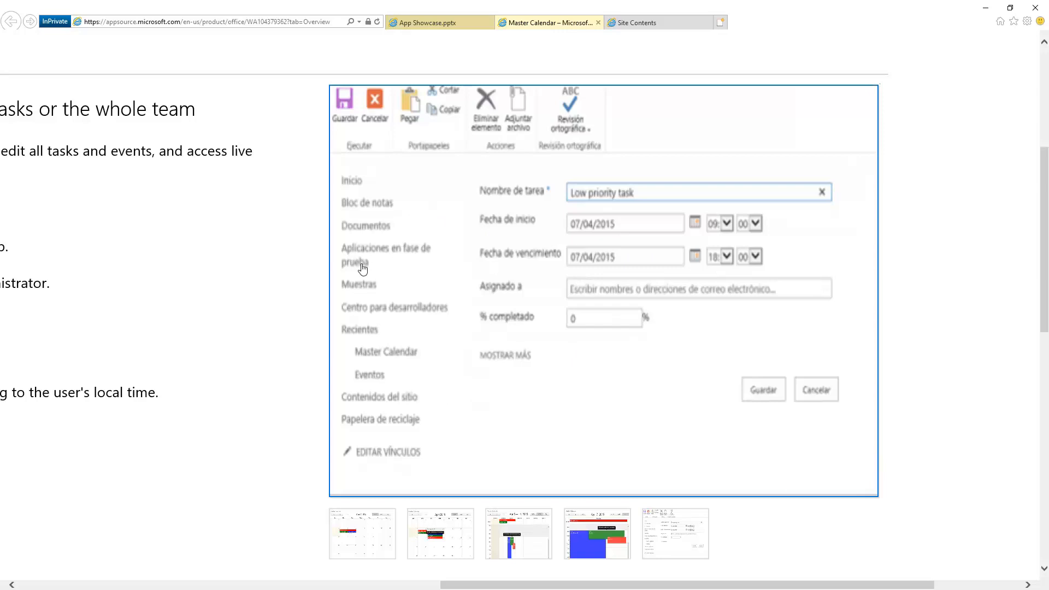
pyautogui.click(654, 26)
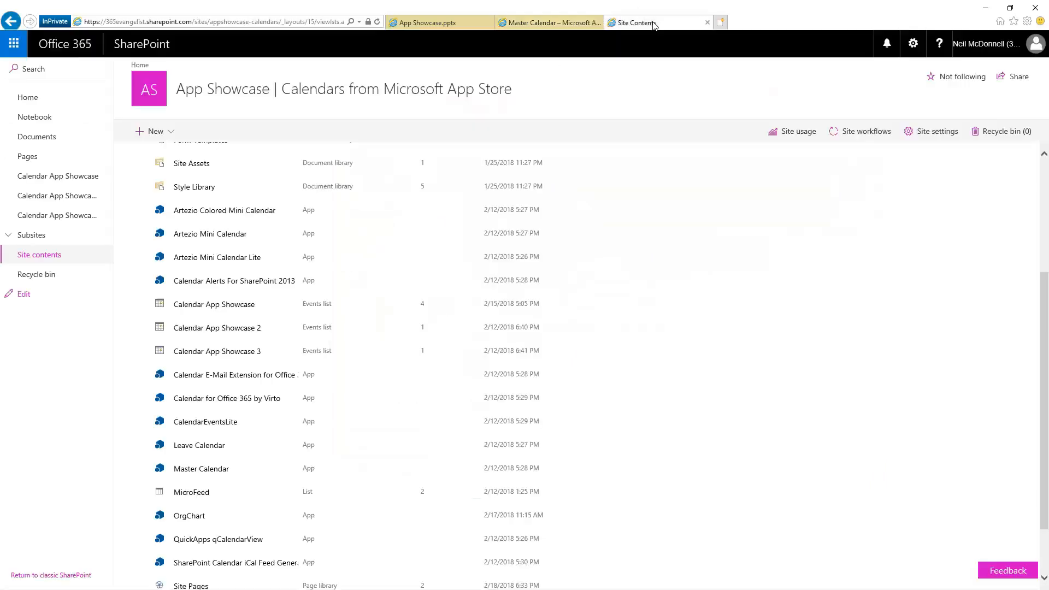
pyautogui.scroll(3, 650, 259)
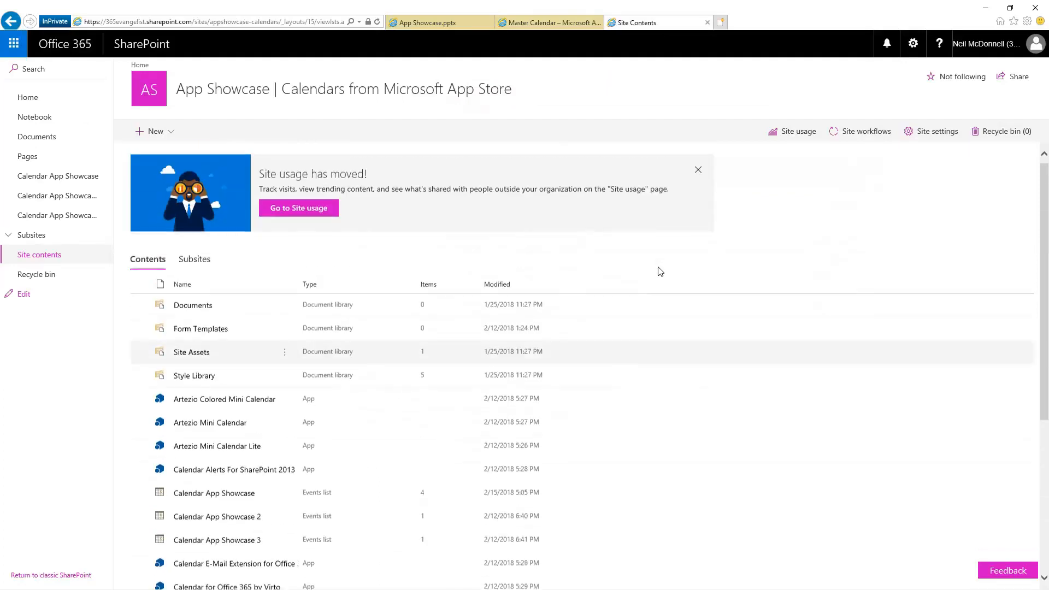
pyautogui.click(555, 24)
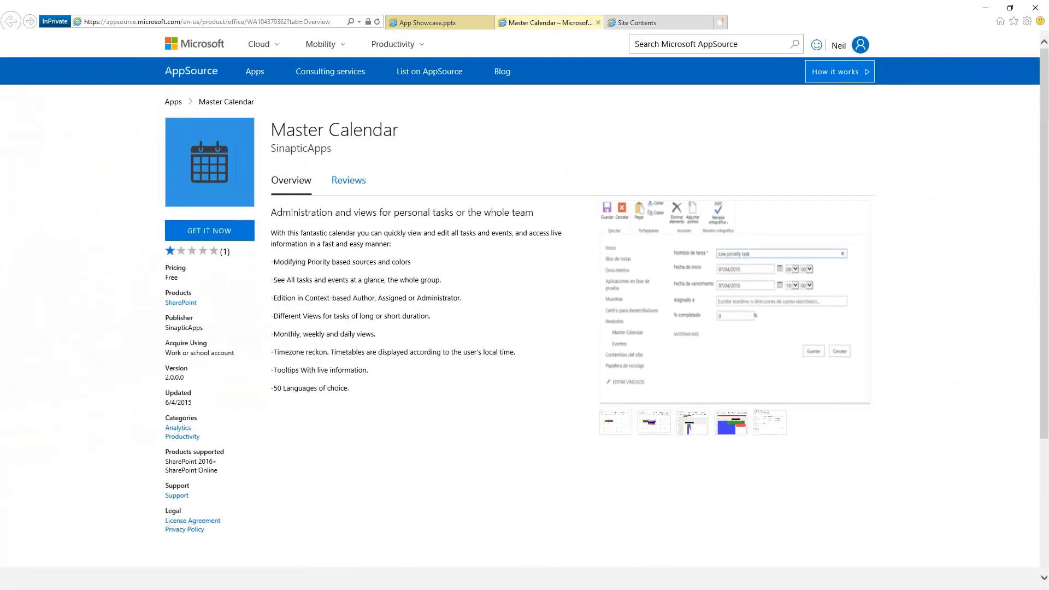
pyautogui.scroll(3, 832, 287)
pyautogui.scroll(-1, 832, 286)
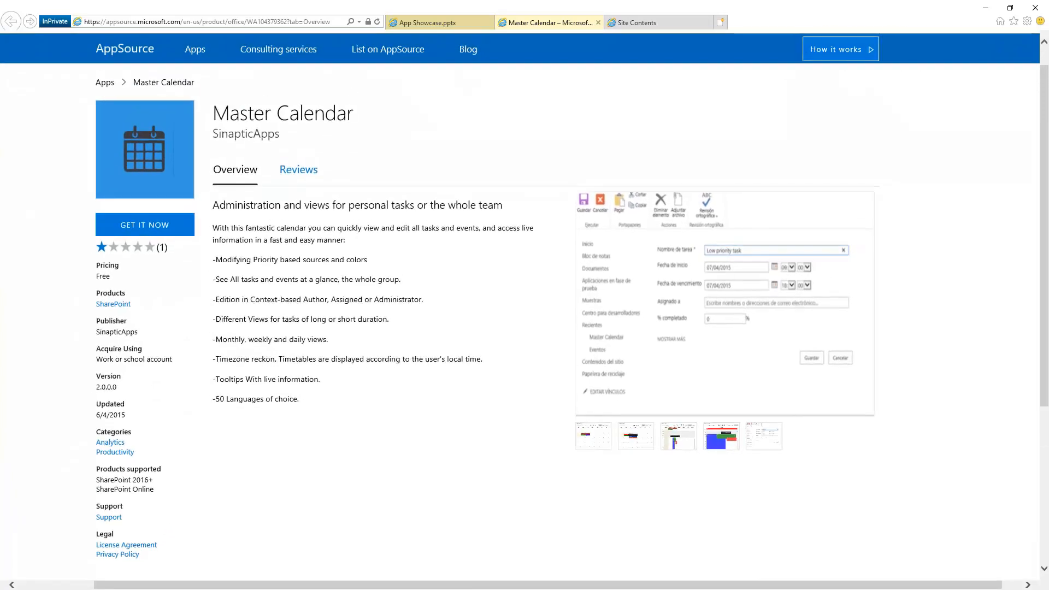
# - Open the Master Calendar app from the App Showcase site's contents and read through its welcome page and configuration parameters
pyautogui.click(636, 23)
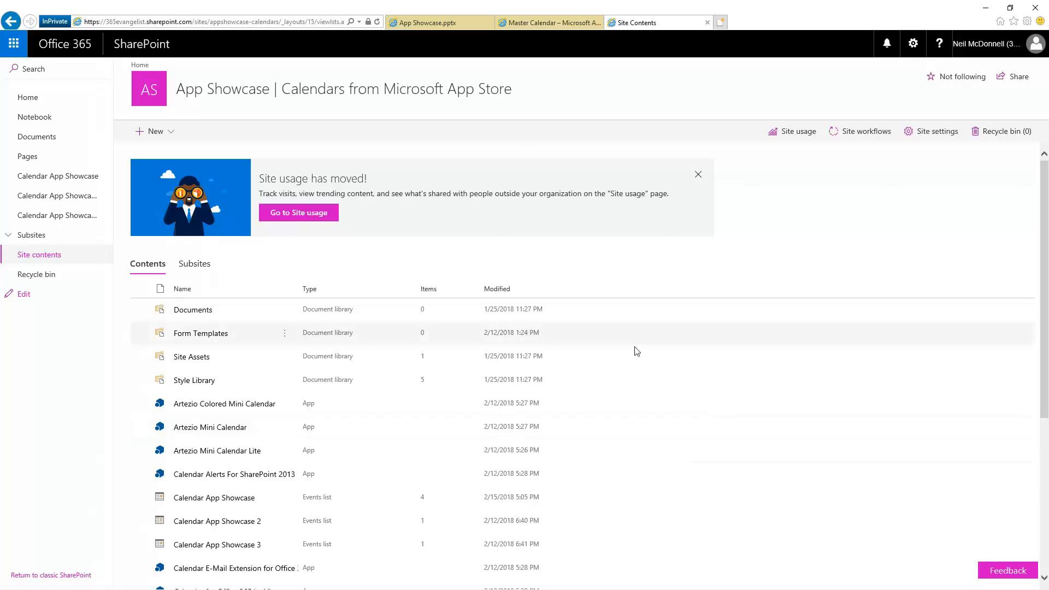
pyautogui.scroll(-5, 617, 347)
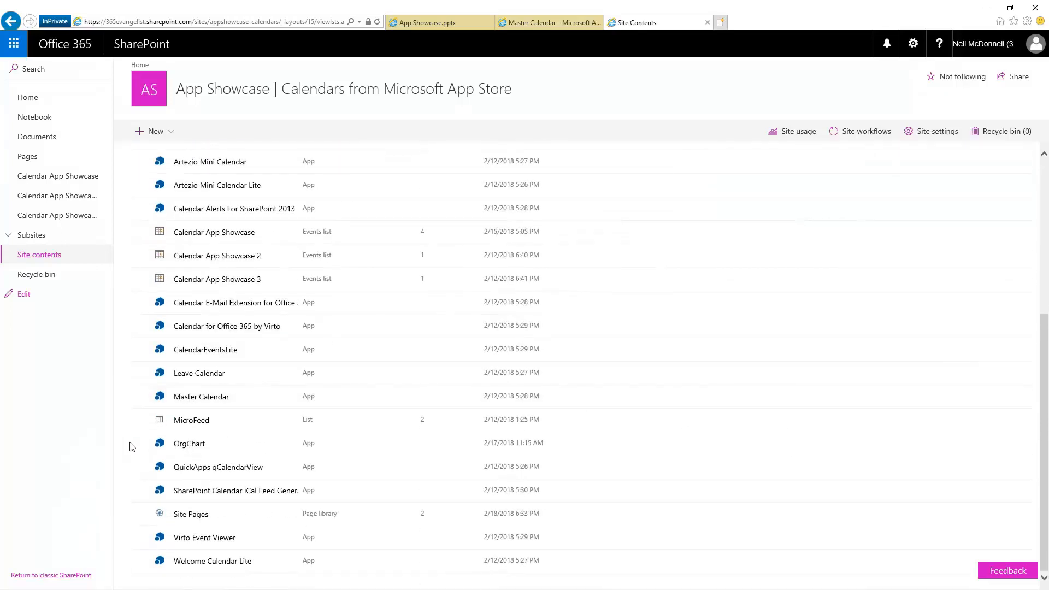
pyautogui.click(212, 403)
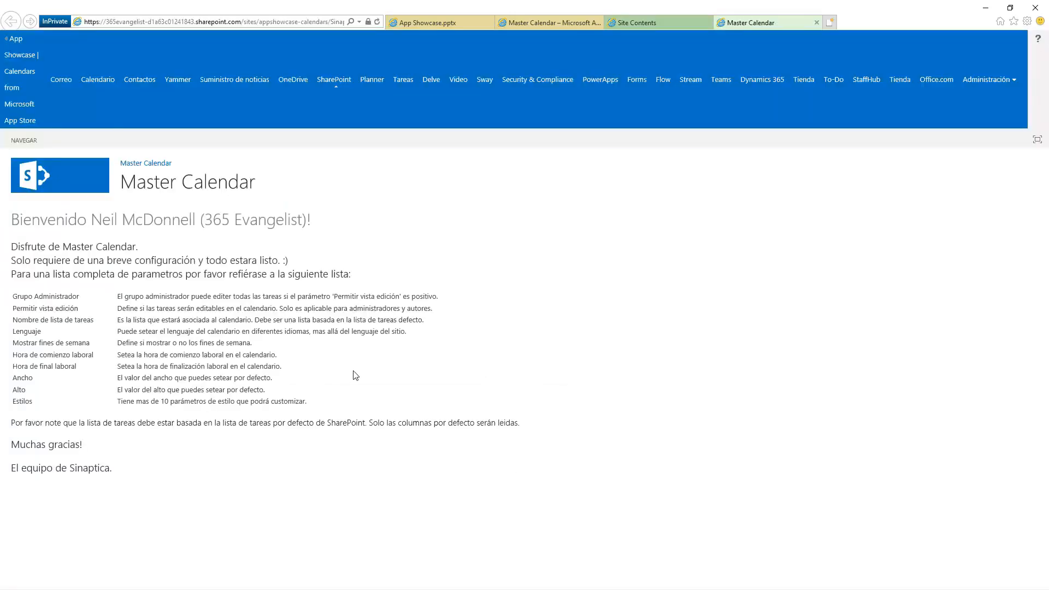
pyautogui.scroll(3, 660, 364)
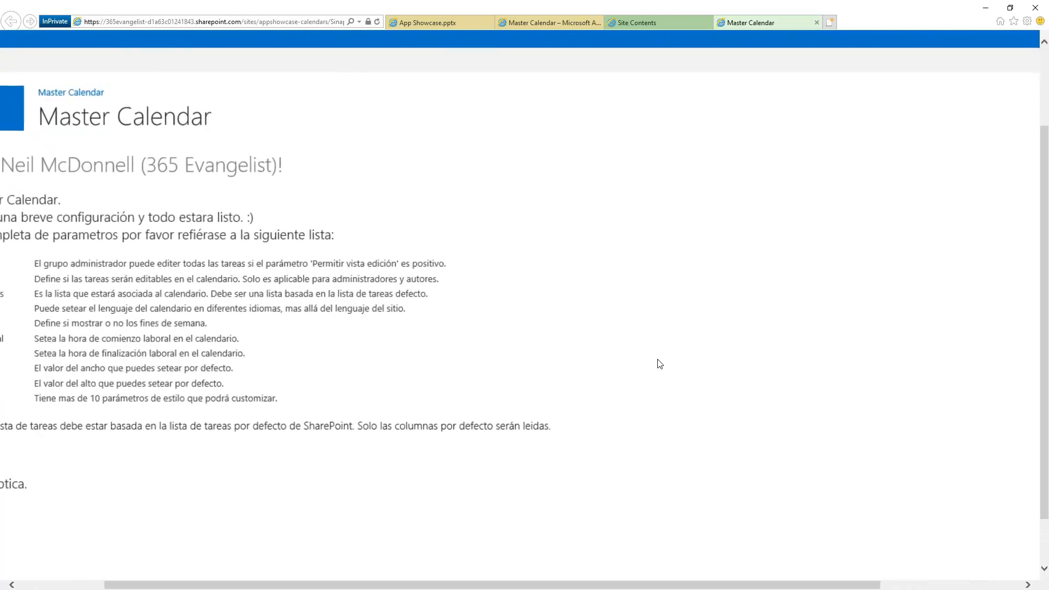
pyautogui.hscroll(-3, 660, 364)
pyautogui.hscroll(1, 524, 306)
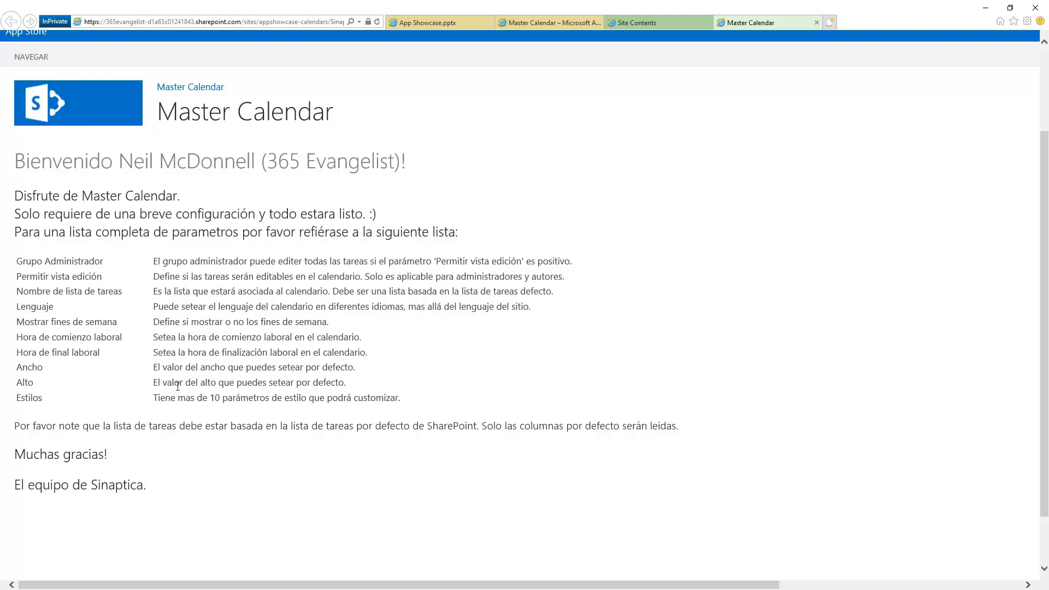
pyautogui.scroll(3, 416, 483)
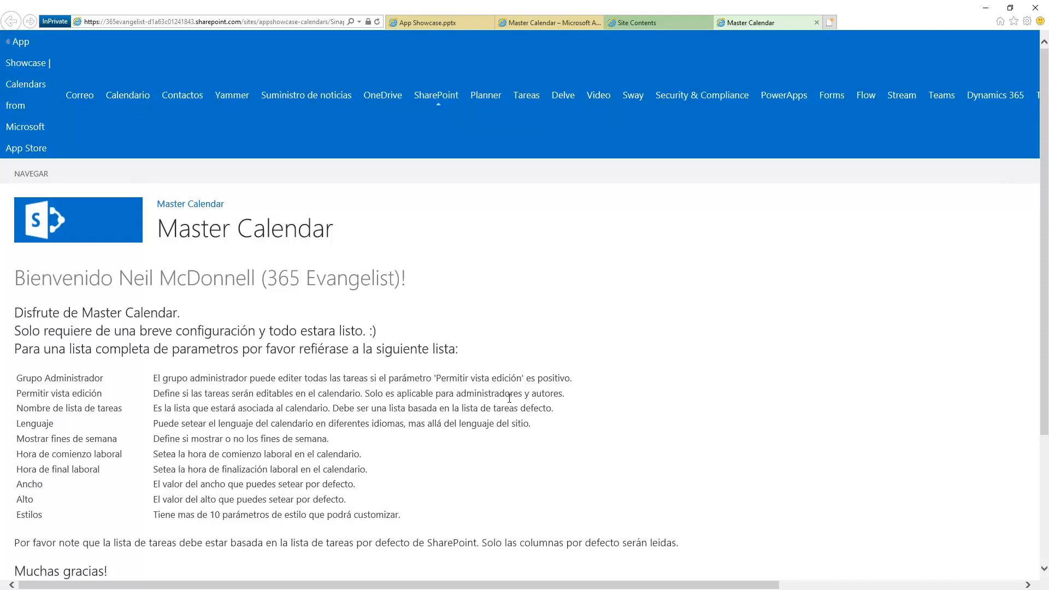
pyautogui.scroll(-3, 521, 389)
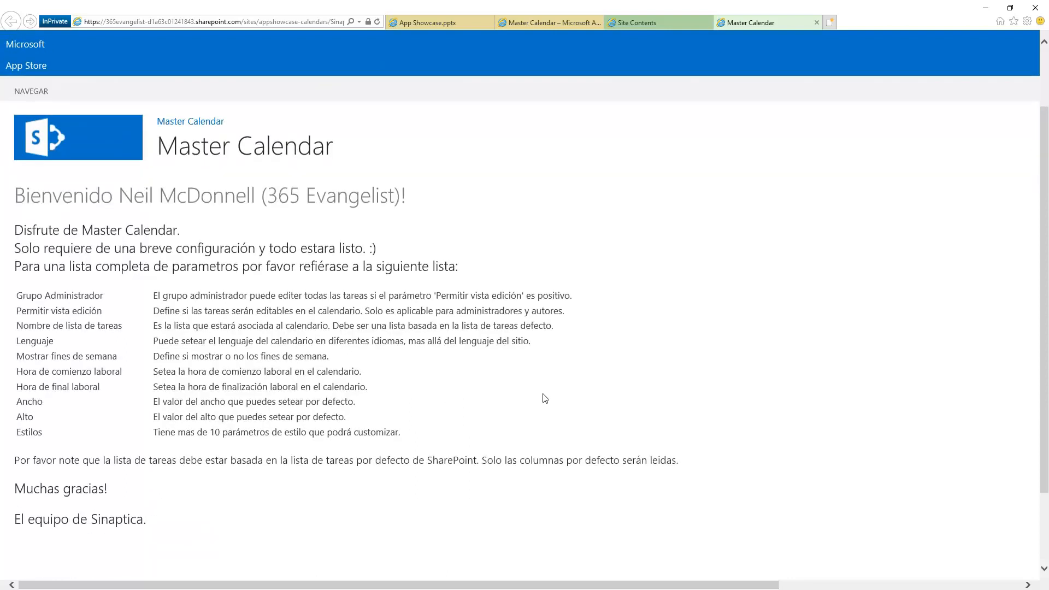
pyautogui.scroll(3, 306, 462)
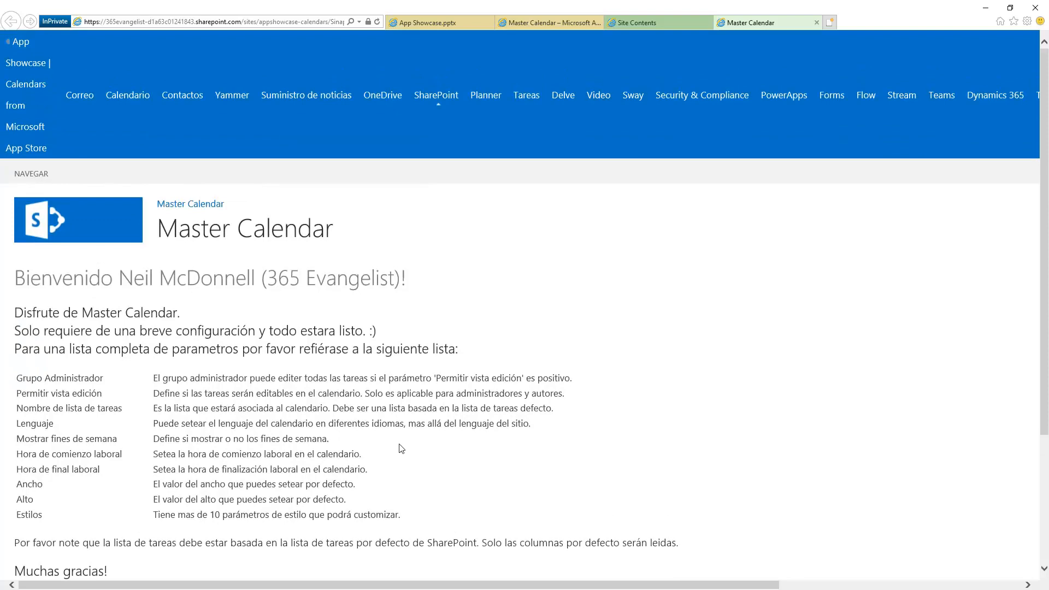
# - Go to the App Showcase site's home page and open it for editing
pyautogui.click(651, 22)
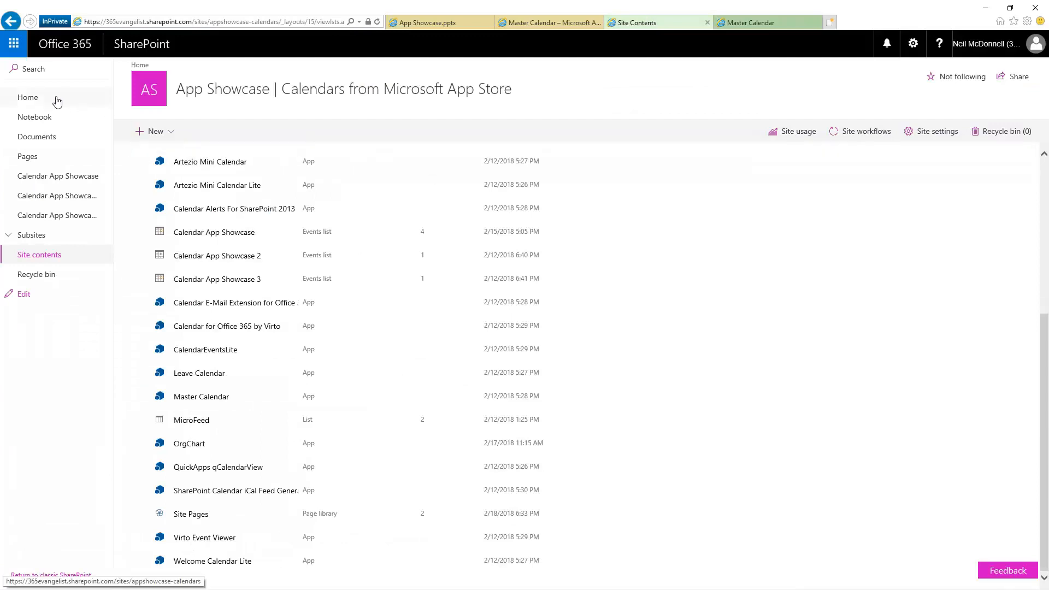
pyautogui.click(31, 100)
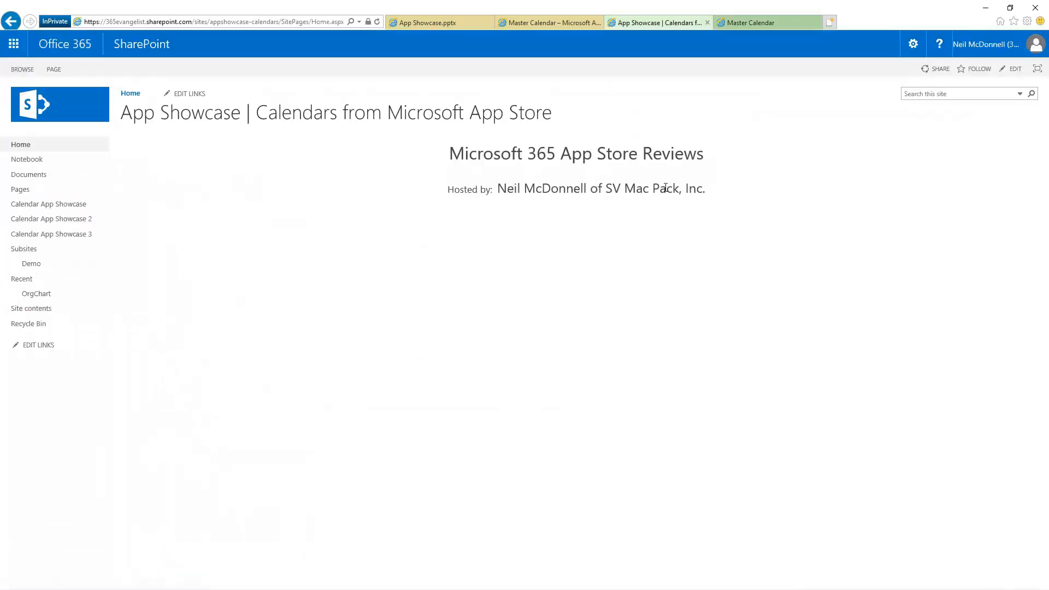
pyautogui.click(913, 52)
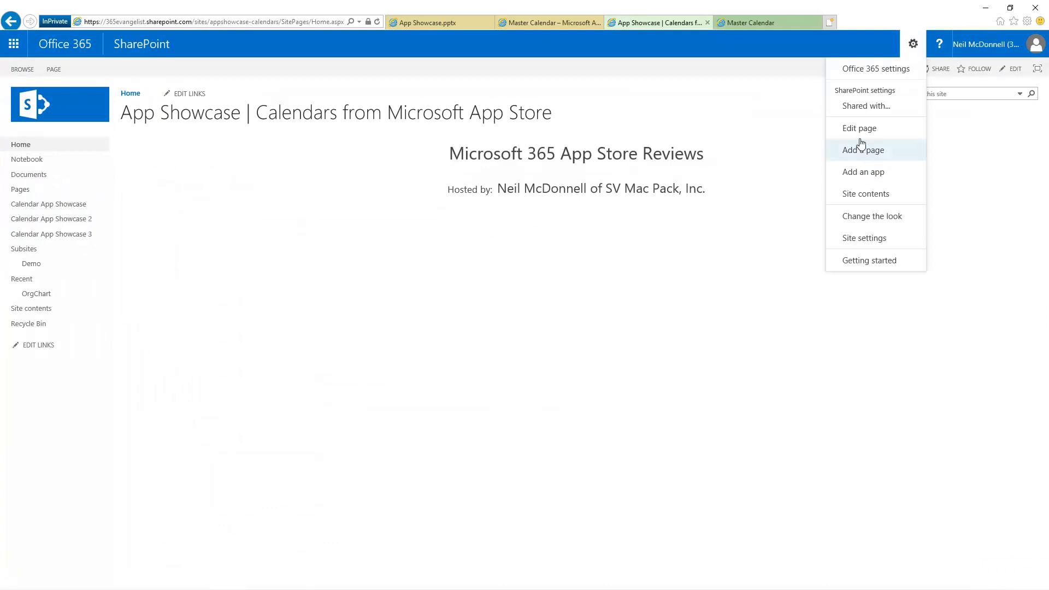
pyautogui.click(866, 149)
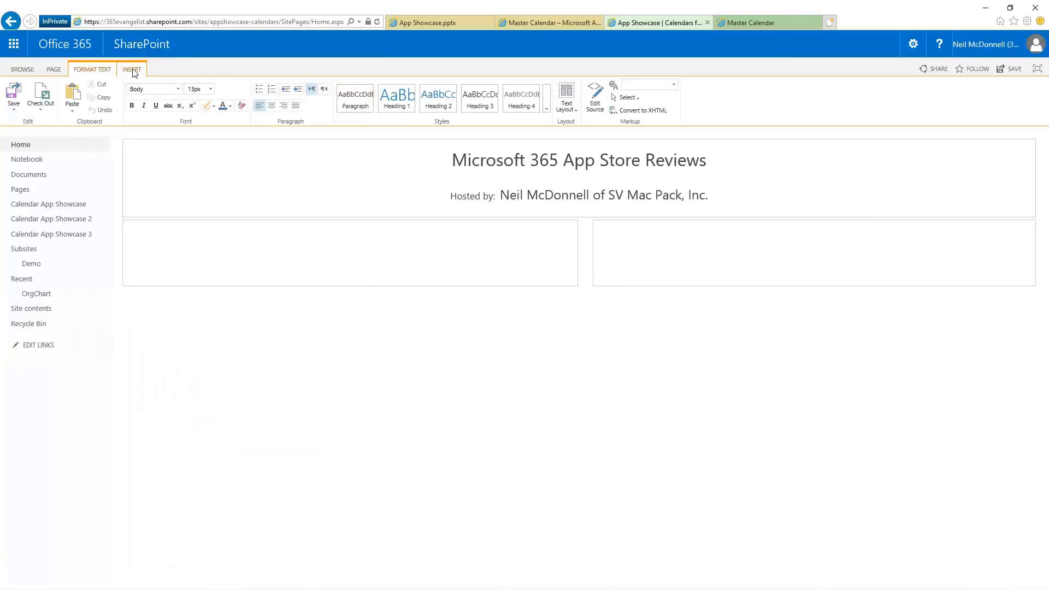
# - Insert the Master Calendar app part into the home page's rich content area and dismiss its alert
pyautogui.click(131, 69)
pyautogui.click(180, 97)
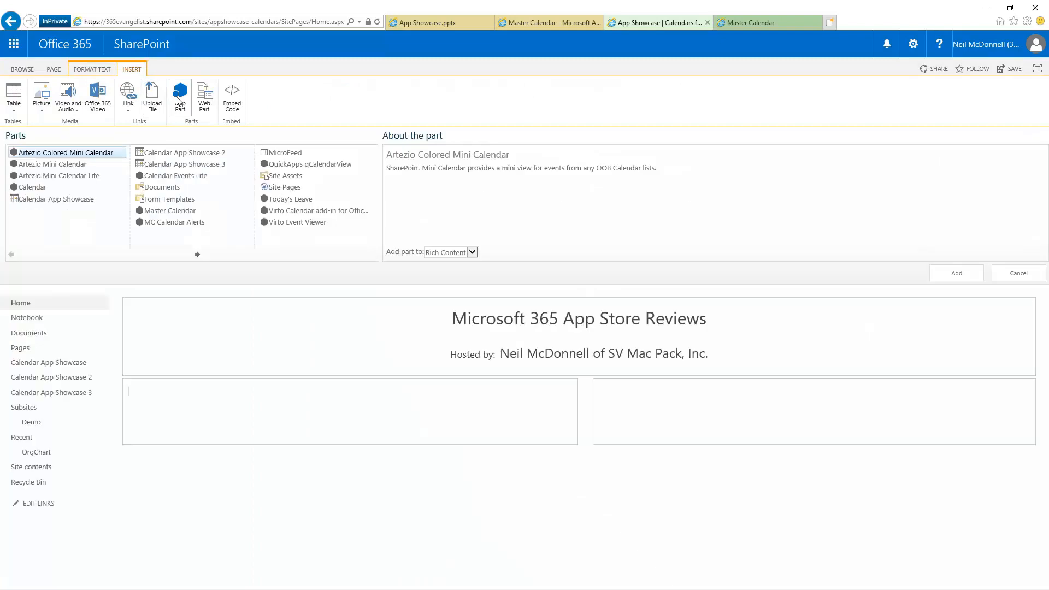
pyautogui.click(168, 211)
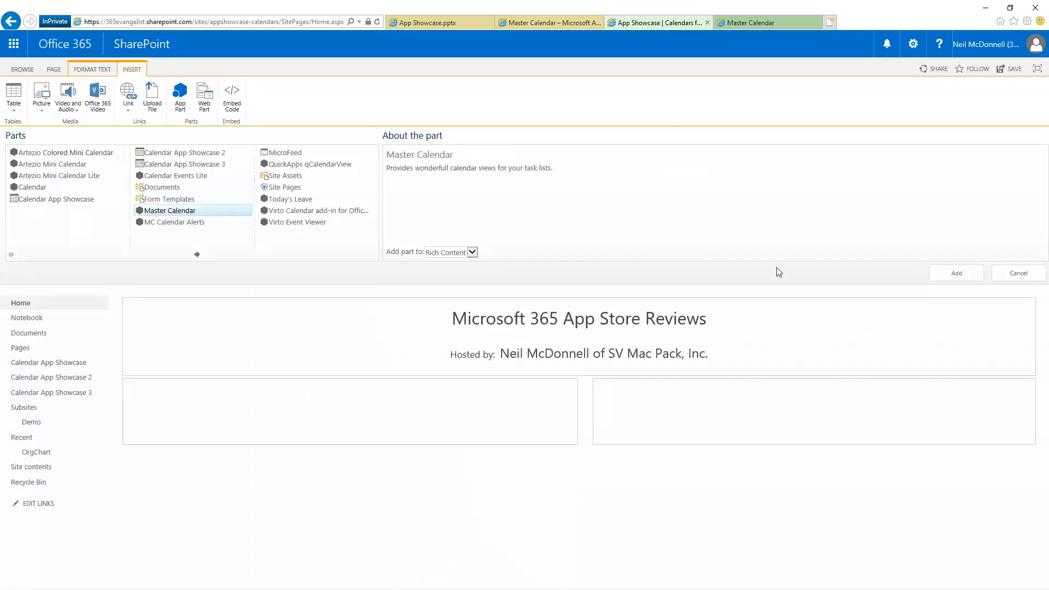
pyautogui.click(956, 274)
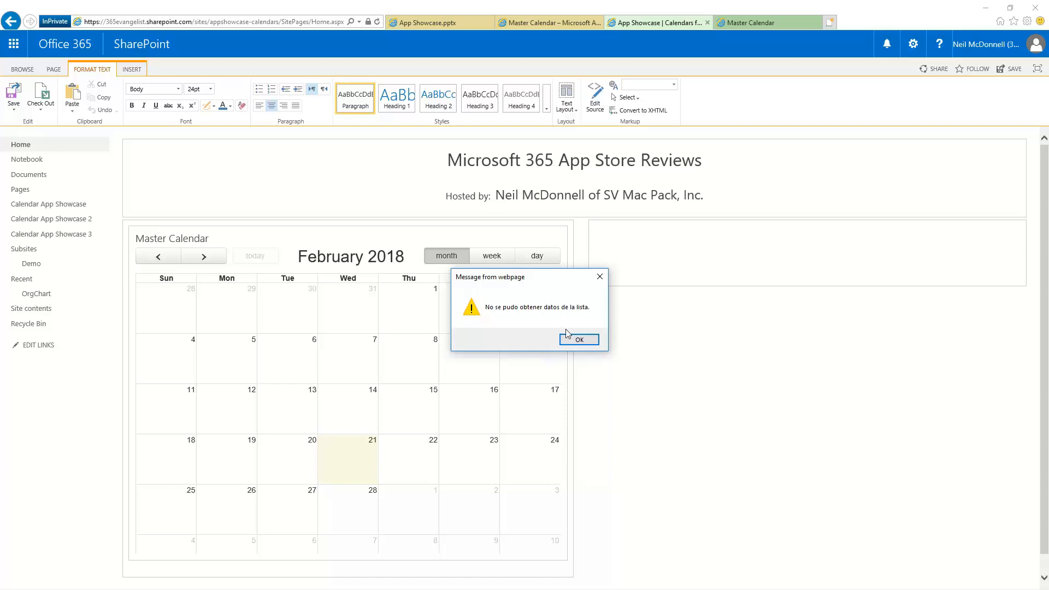
pyautogui.click(572, 344)
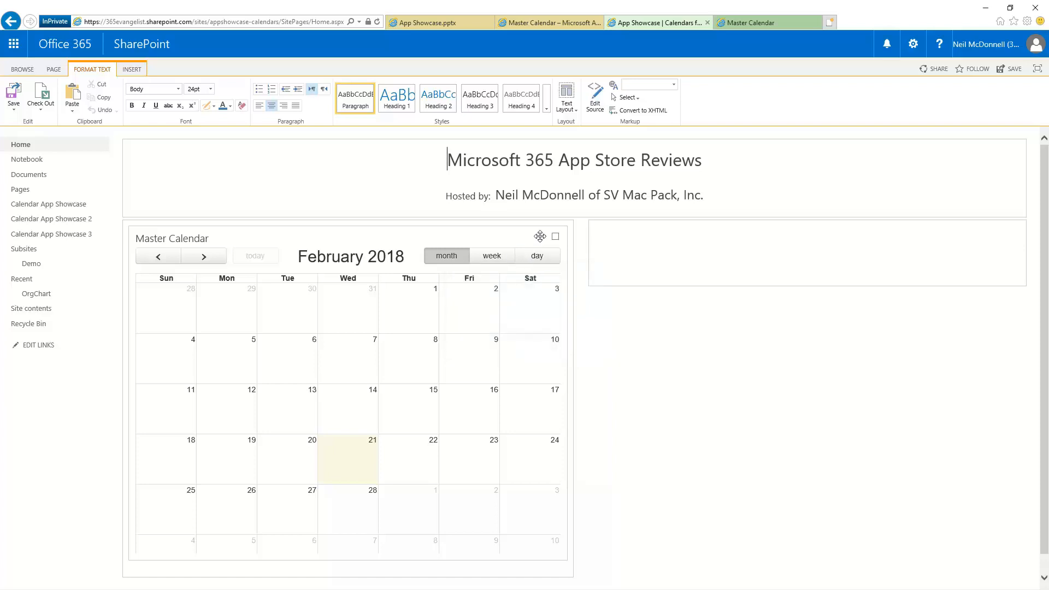
# - Open the Master Calendar part's properties for editing and expand its general calendar options to review them
pyautogui.click(544, 238)
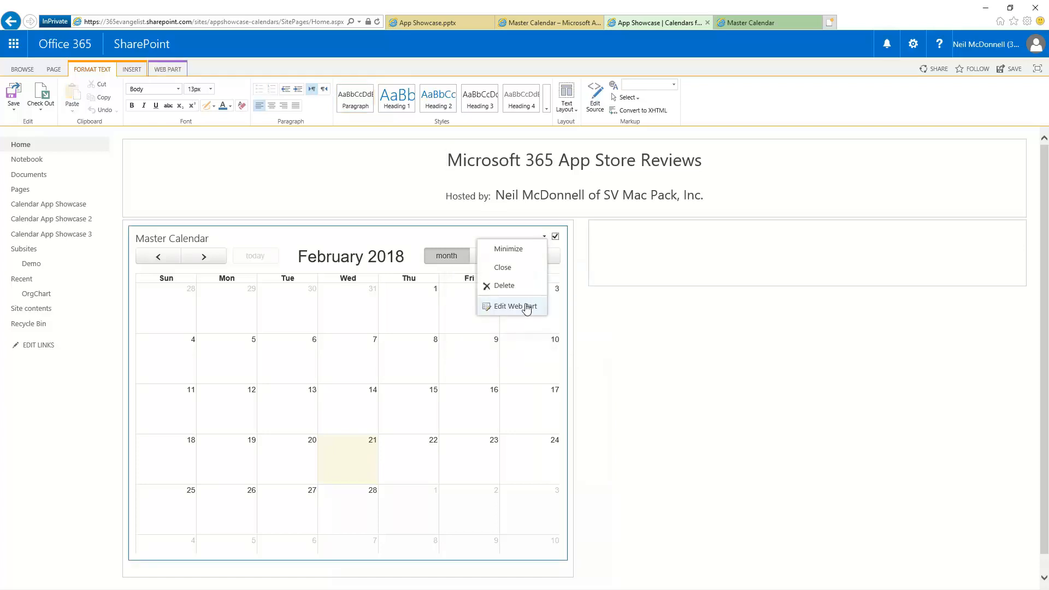
pyautogui.click(524, 306)
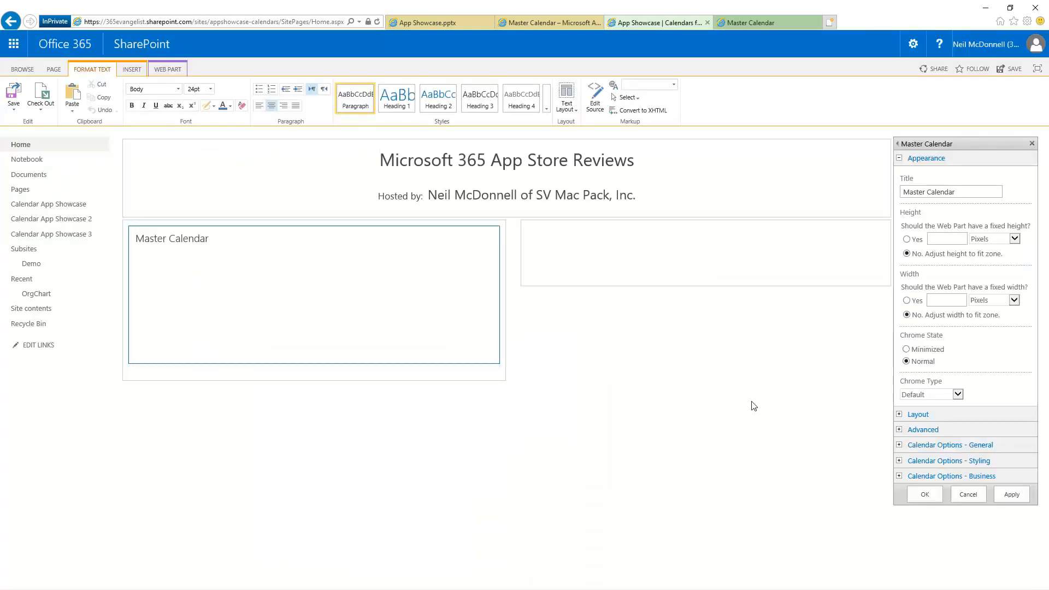
pyautogui.keyDown('ctrl'); pyautogui.scroll(8, 753, 406); pyautogui.keyUp('ctrl')
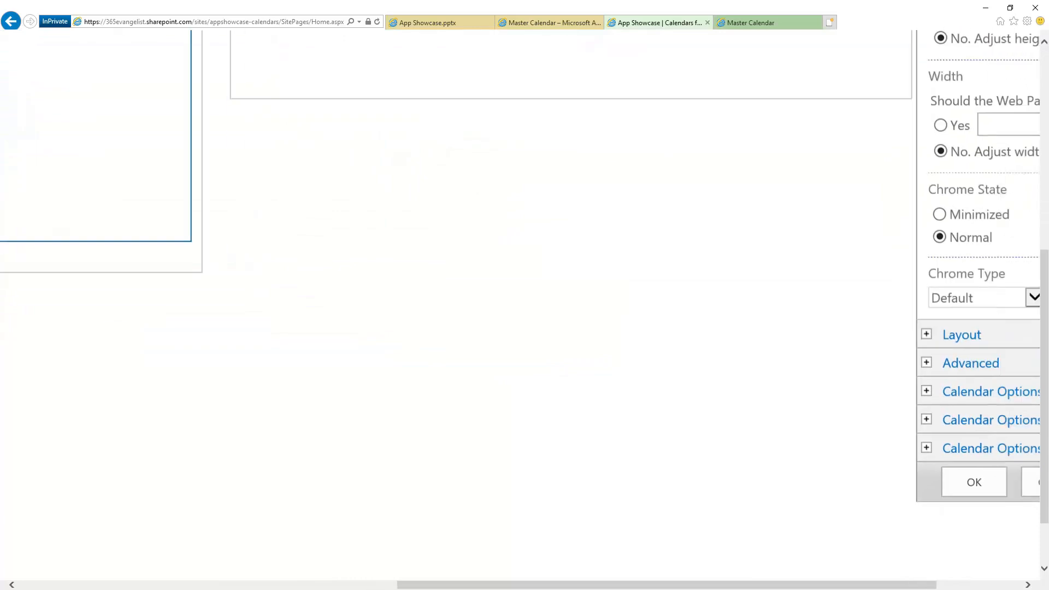
pyautogui.keyDown('ctrl'); pyautogui.scroll(3, 754, 406); pyautogui.keyUp('ctrl')
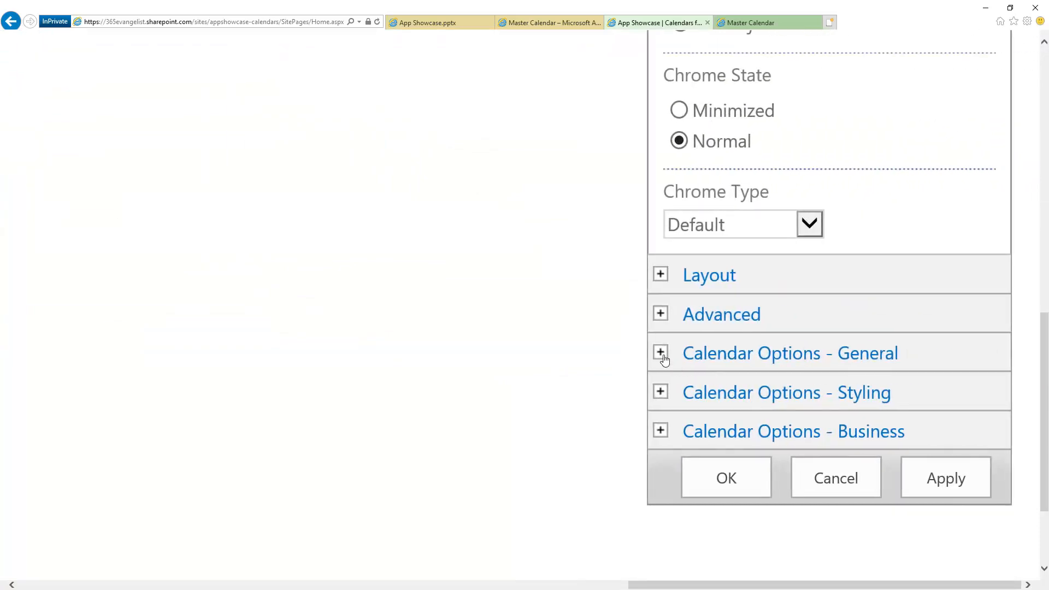
pyautogui.click(662, 356)
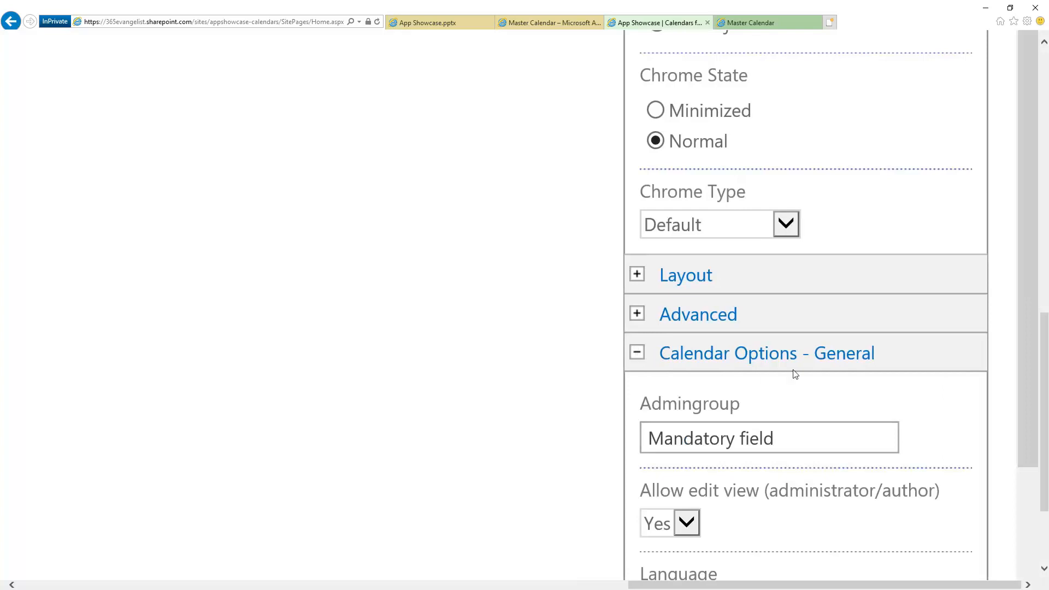
pyautogui.scroll(-1, 908, 417)
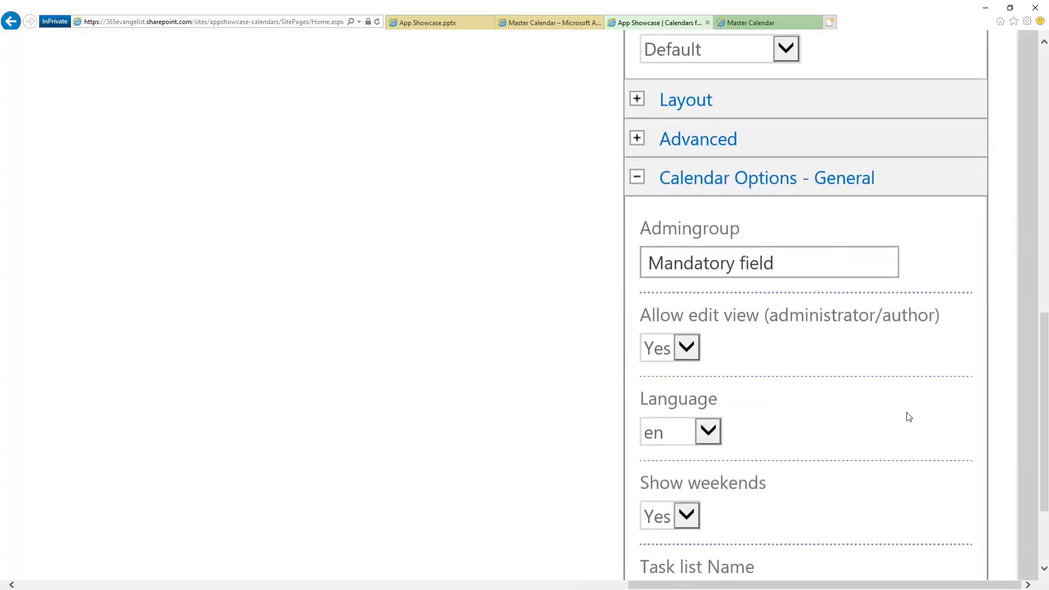
pyautogui.scroll(-2, 908, 417)
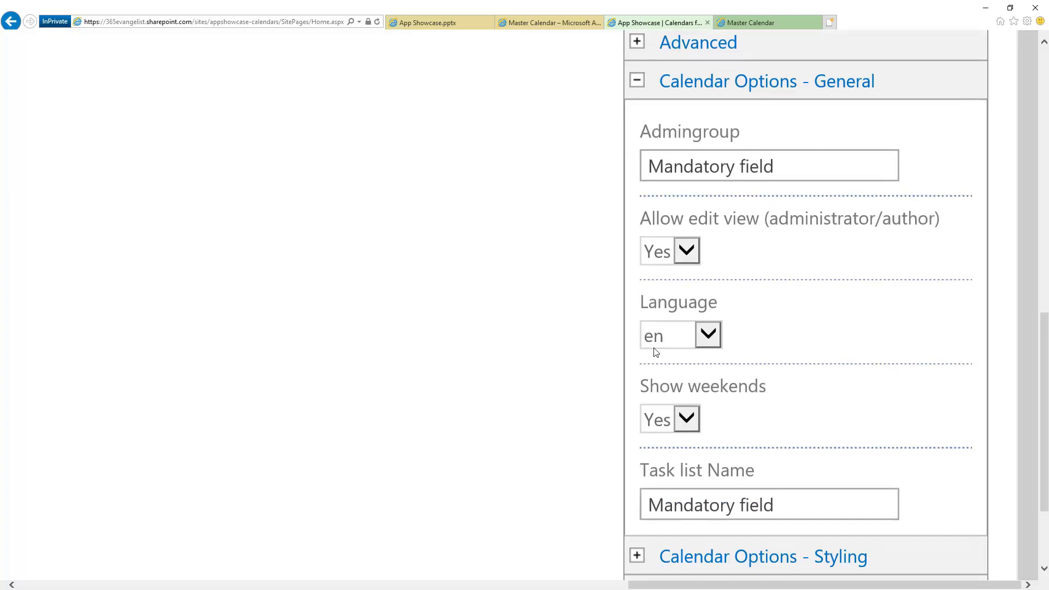
# - Look through the calendar part's available languages and keep en selected
pyautogui.click(706, 339)
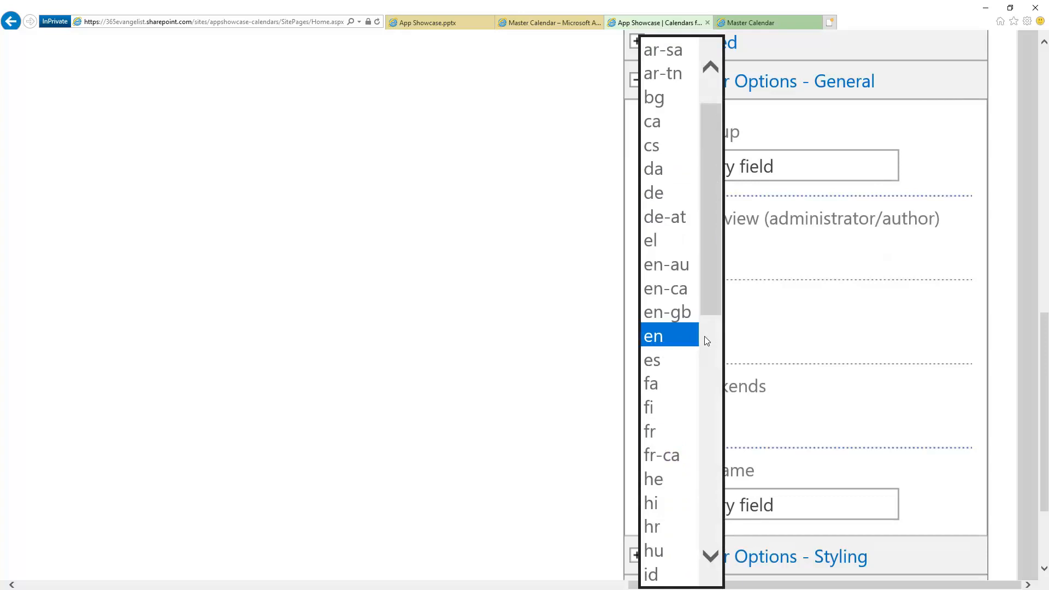
pyautogui.moveTo(716, 290); pyautogui.dragTo(719, 326)
pyautogui.click(656, 224)
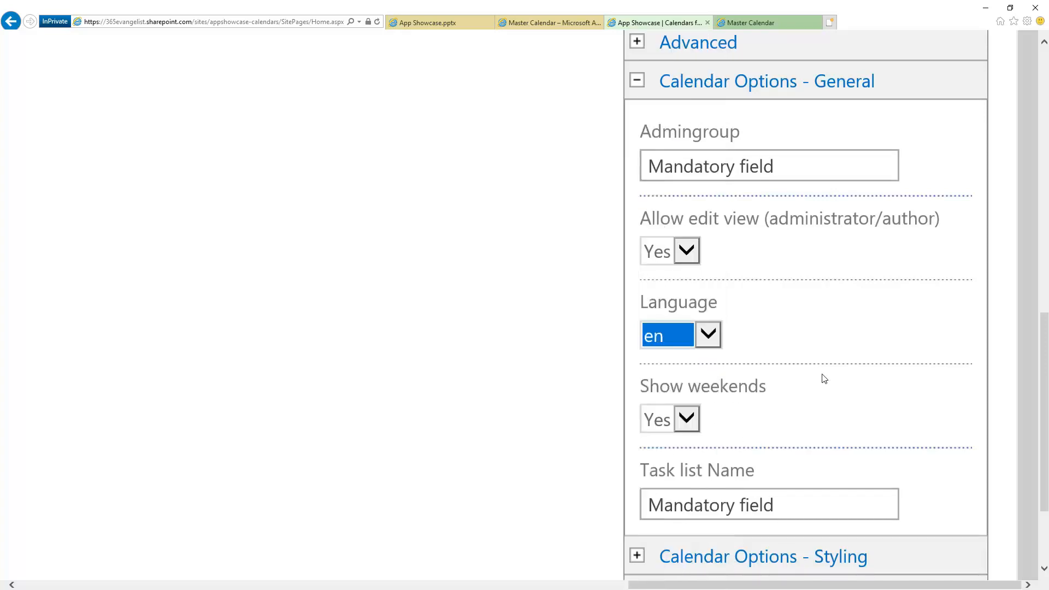
# - Expand the calendar's styling options and review the event colors for completed, high, low and normal priority tasks
pyautogui.scroll(-3, 825, 384)
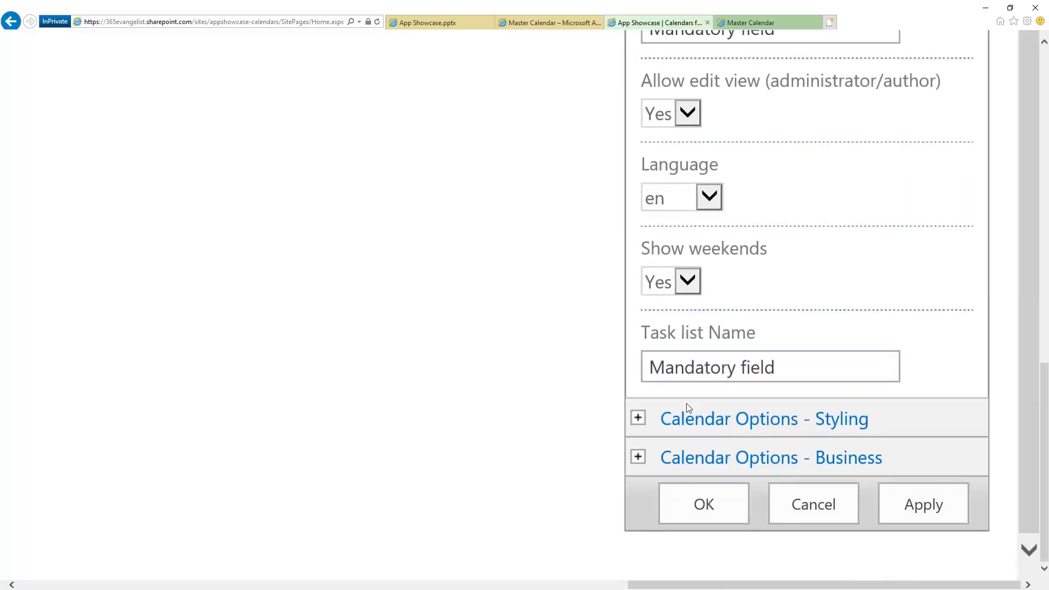
pyautogui.click(637, 418)
pyautogui.scroll(-5, 788, 386)
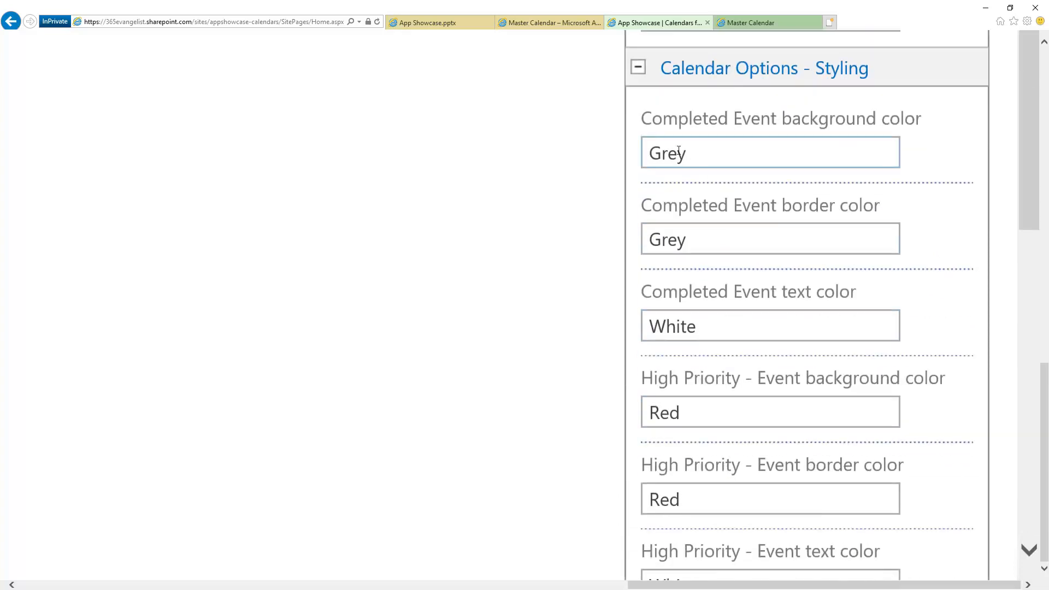
pyautogui.scroll(-10, 740, 377)
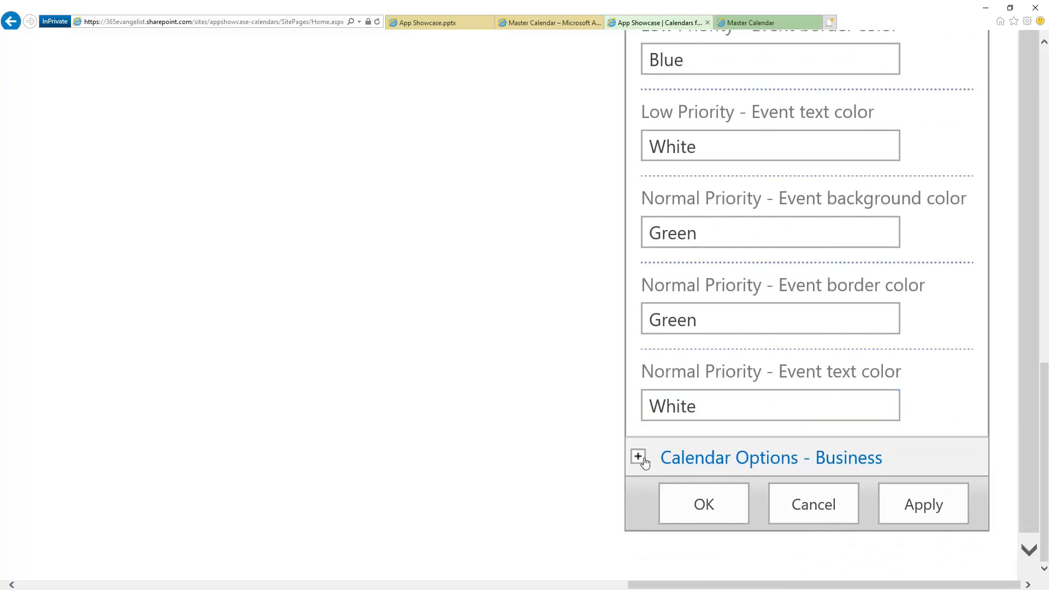
# - In the calendar's business options, set the work end hour to 17:00 and the start hour to 08:00, and accept the part's properties
pyautogui.click(637, 457)
pyautogui.scroll(-2, 785, 339)
pyautogui.scroll(-1, 785, 338)
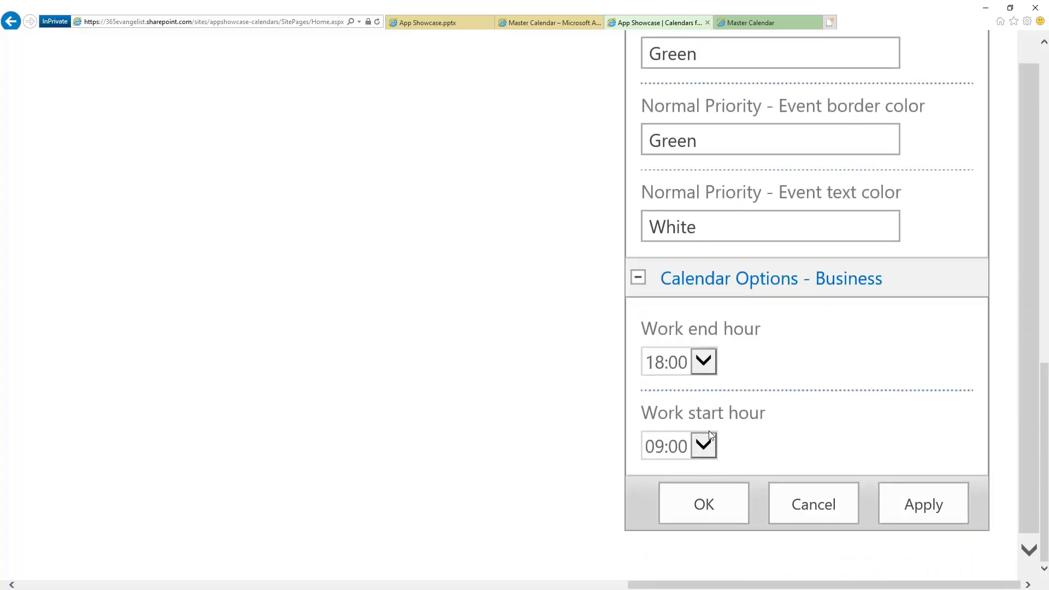
pyautogui.click(703, 360)
pyautogui.click(691, 385)
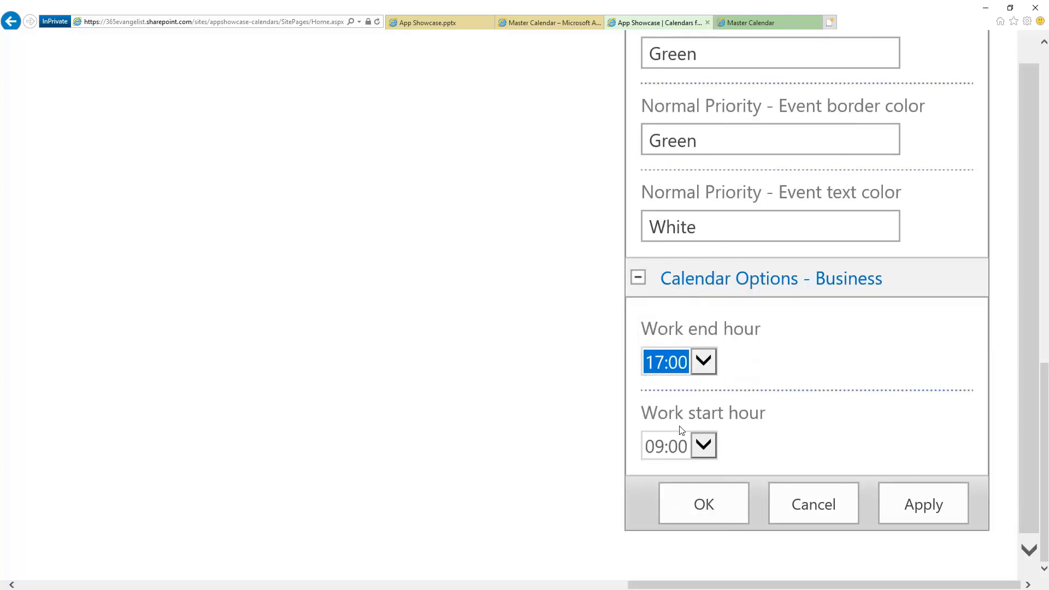
pyautogui.click(709, 443)
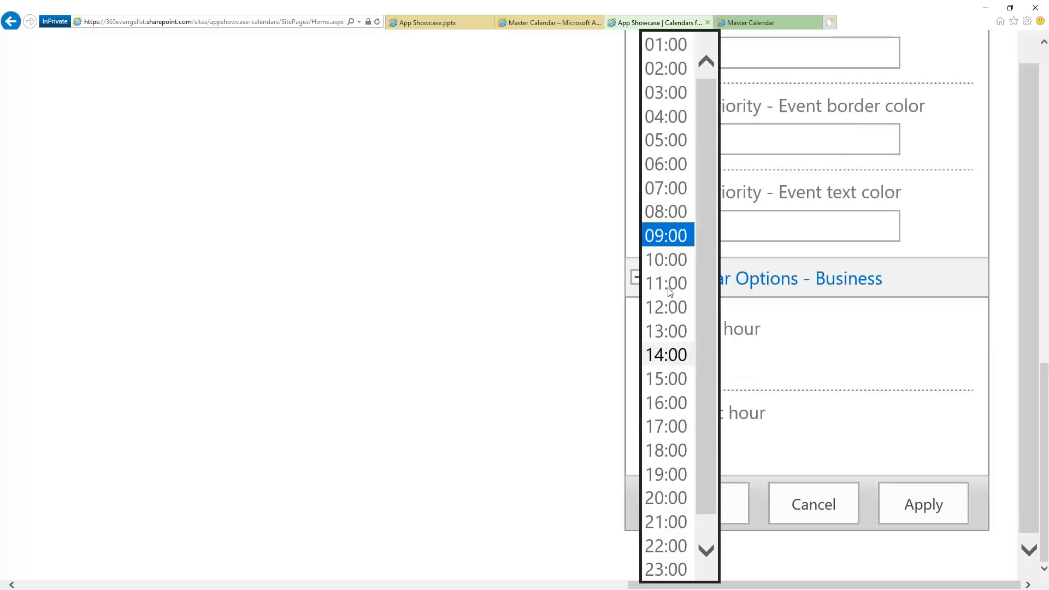
pyautogui.click(666, 215)
pyautogui.click(691, 516)
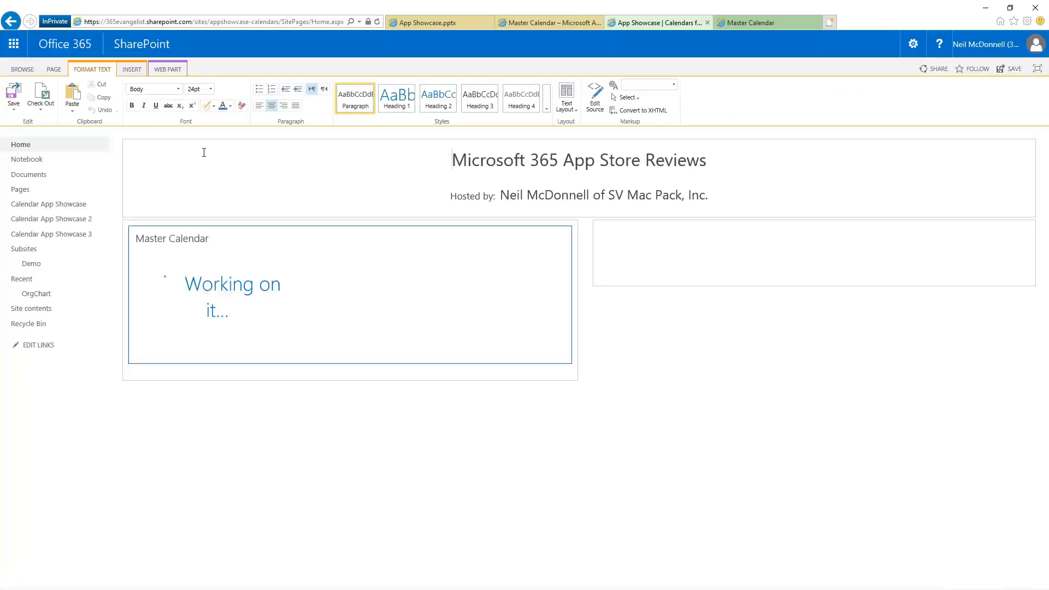
# - Save the home page with the Master Calendar part and dismiss the calendar's alerts
pyautogui.click(16, 100)
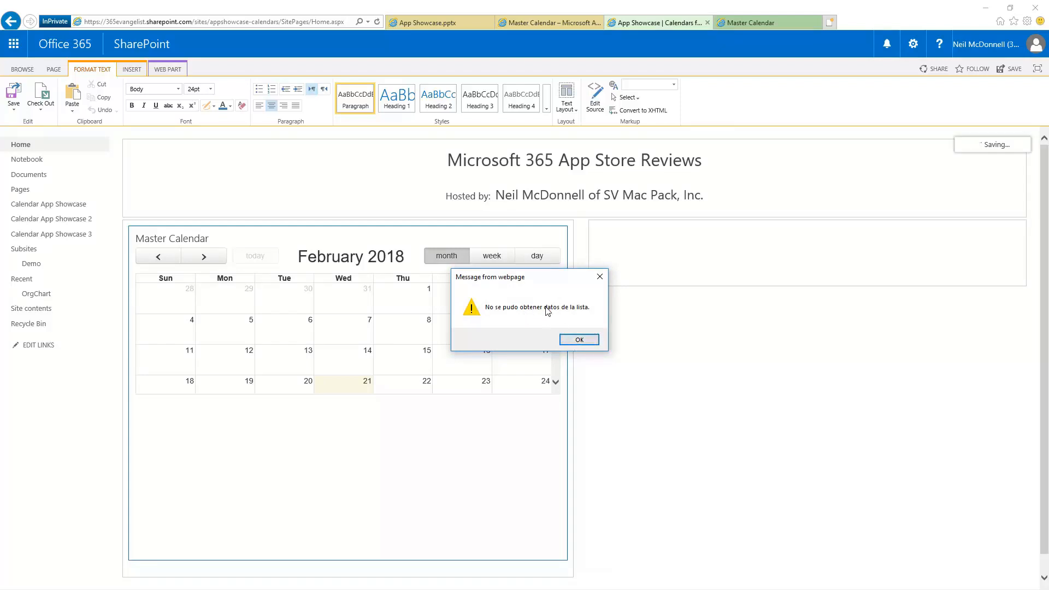
pyautogui.click(577, 339)
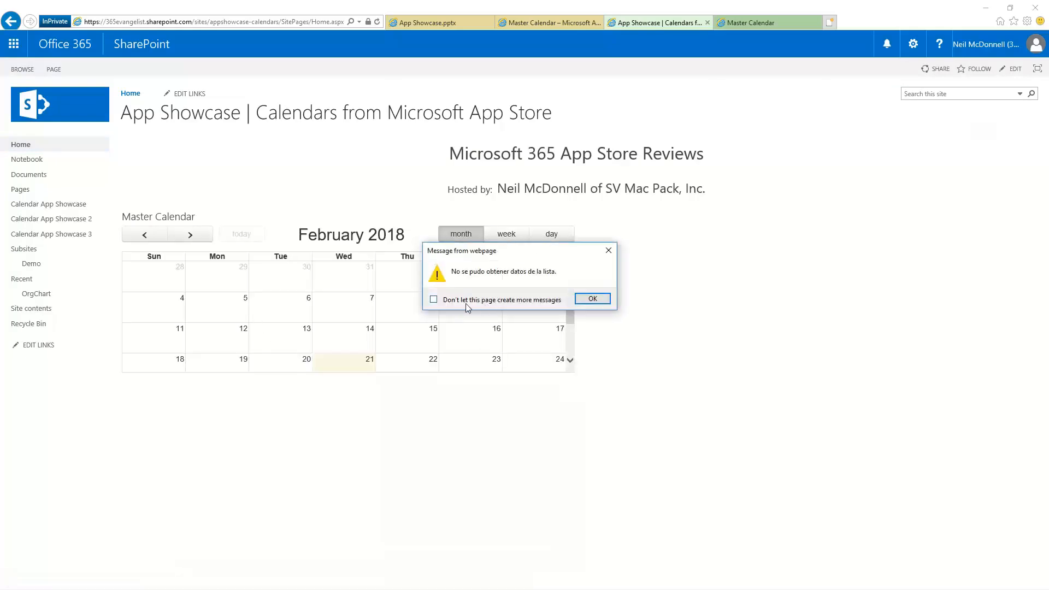
pyautogui.click(590, 299)
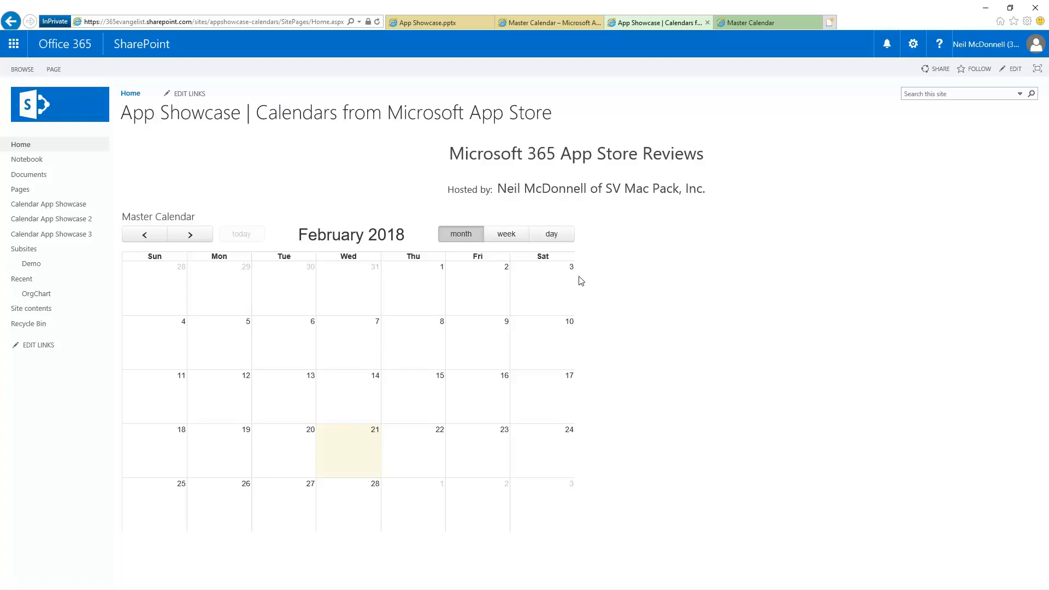
pyautogui.scroll(3, 650, 329)
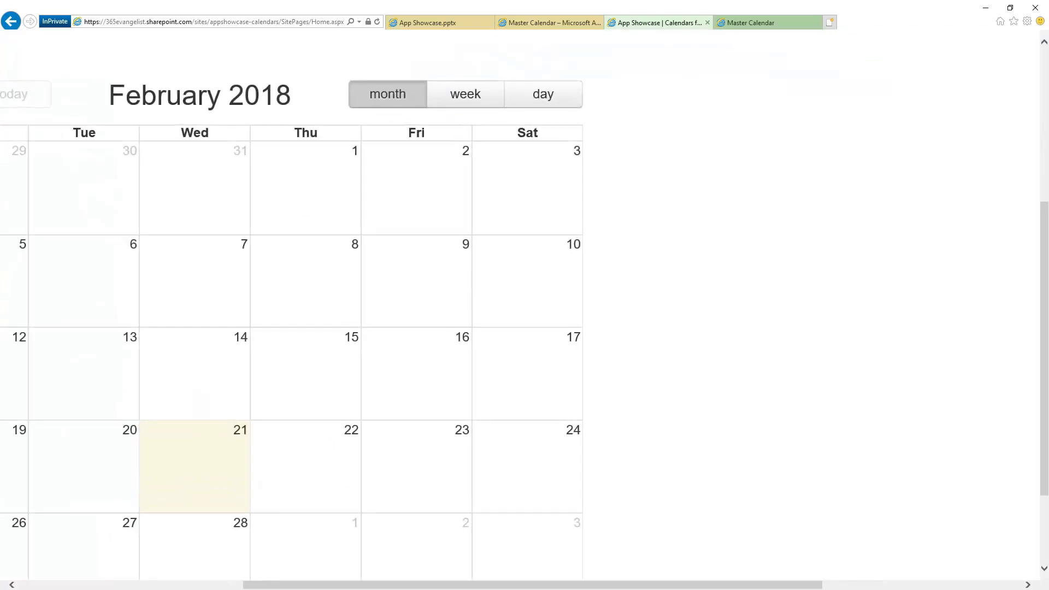
pyautogui.hotkey('ctrl', '0')
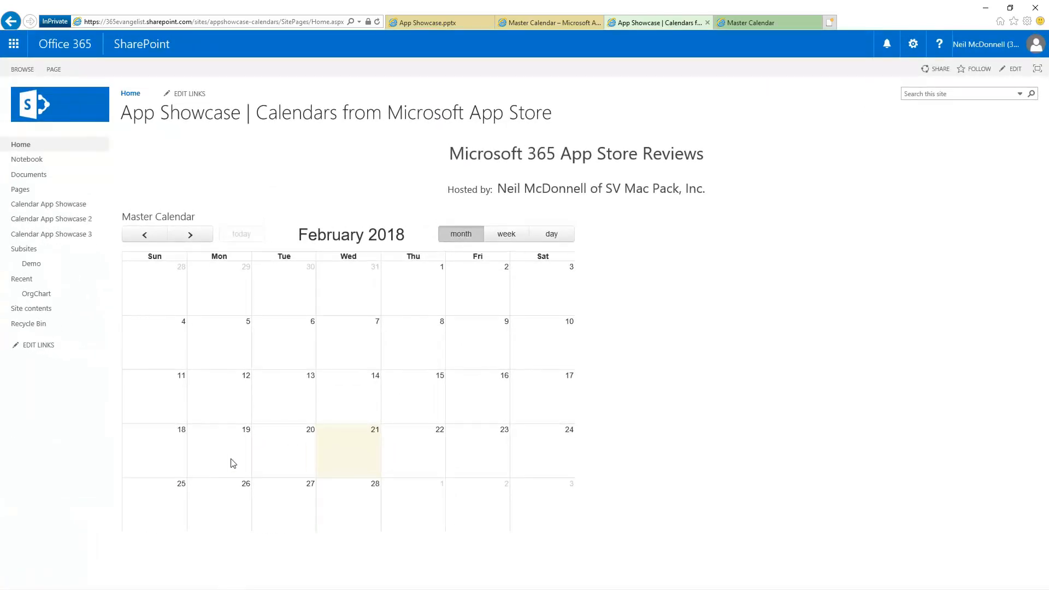